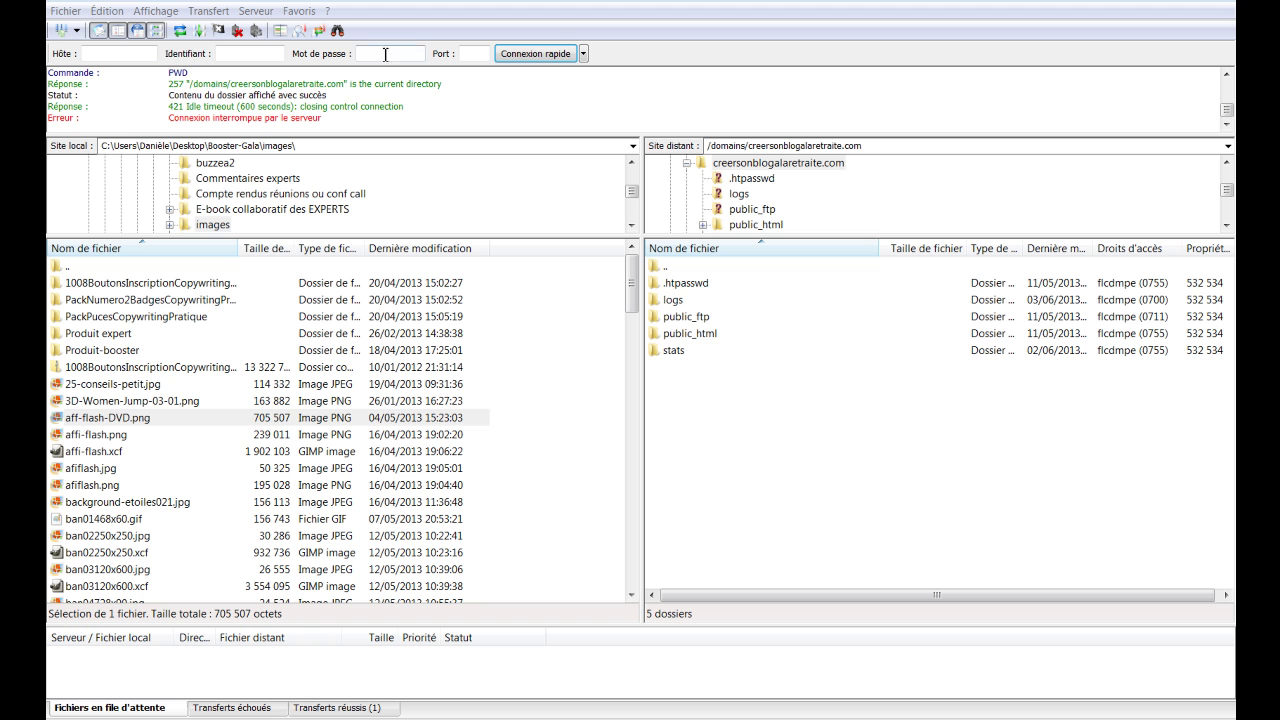
Reconnect to the server through the saved FTP sites list
{"action": "left_click", "coordinate": [77, 36]}
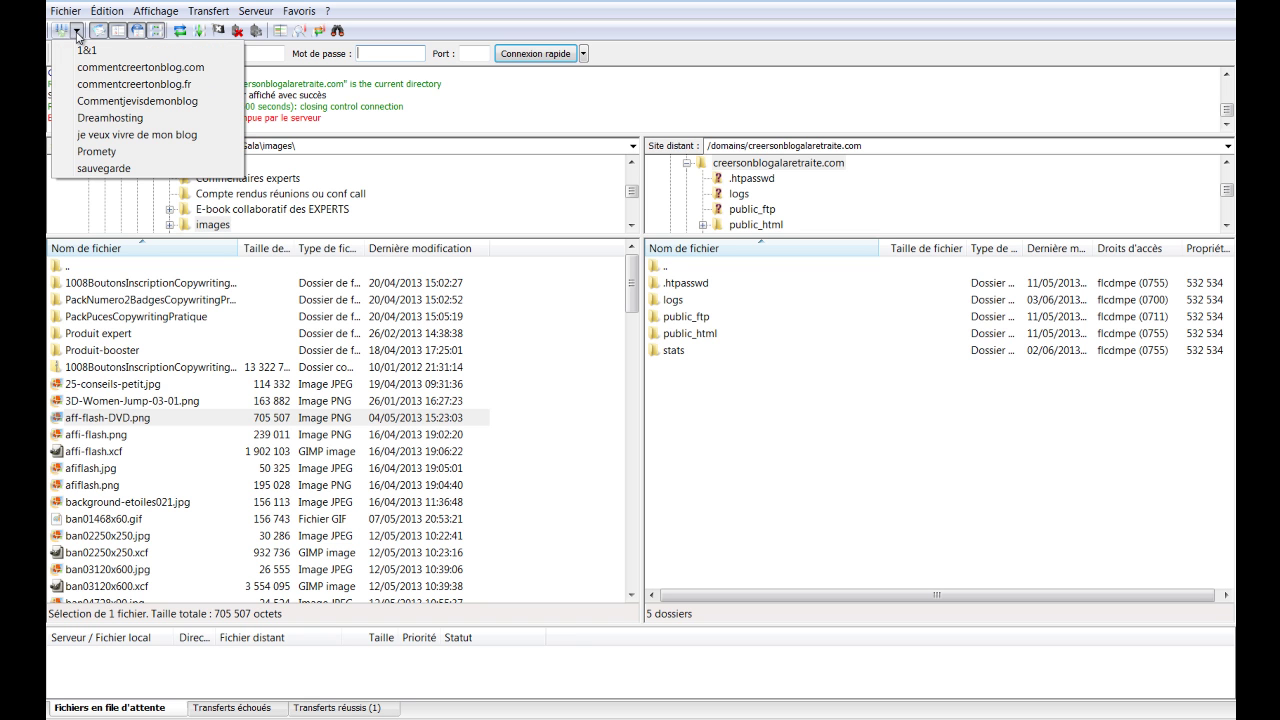
{"action": "left_click", "coordinate": [548, 411]}
{"action": "left_click", "coordinate": [548, 411]}
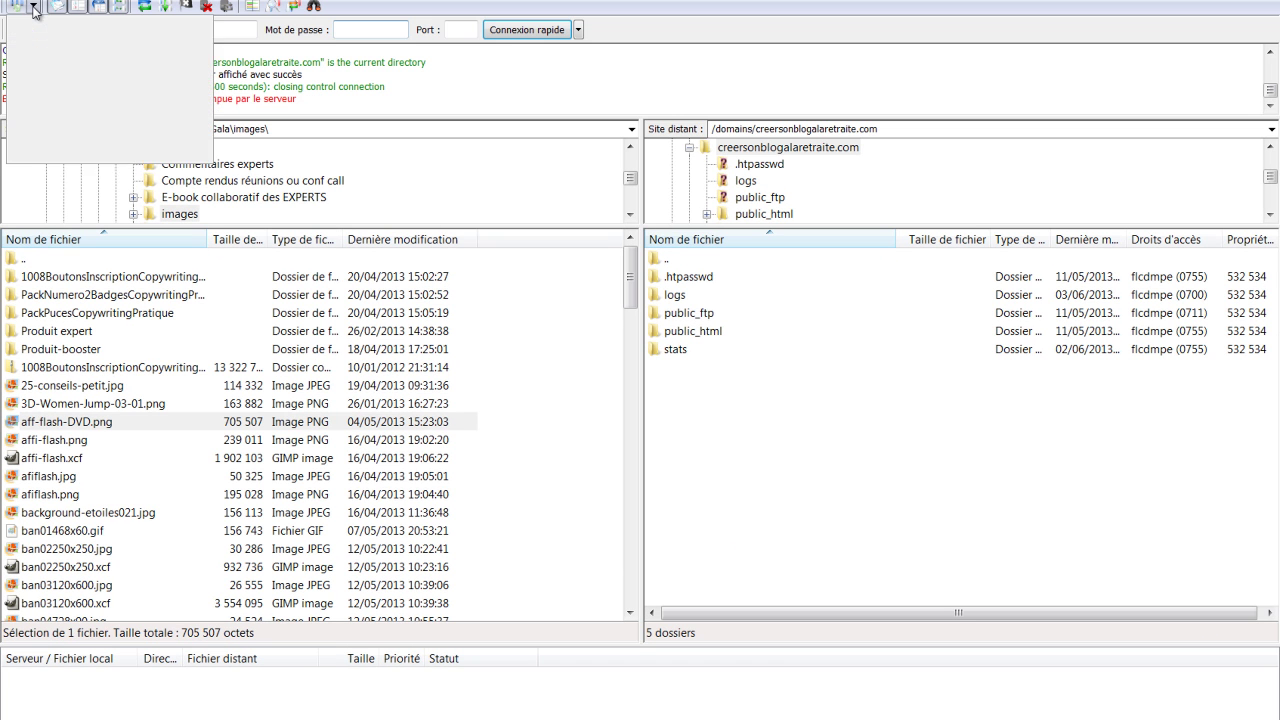
{"action": "left_click", "coordinate": [76, 31]}
{"action": "left_click", "coordinate": [543, 414]}
{"action": "left_click", "coordinate": [543, 414]}
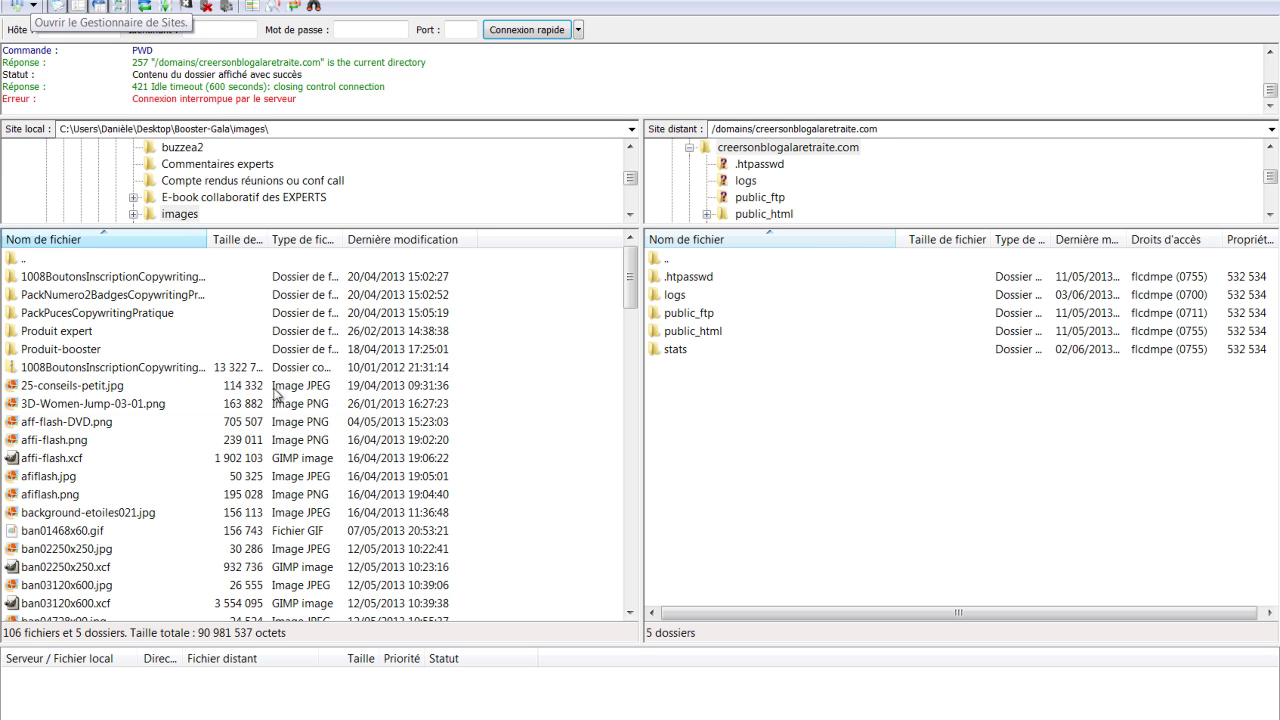
Create a new folder named blog inside public_html on the server
{"action": "double_click", "coordinate": [836, 330]}
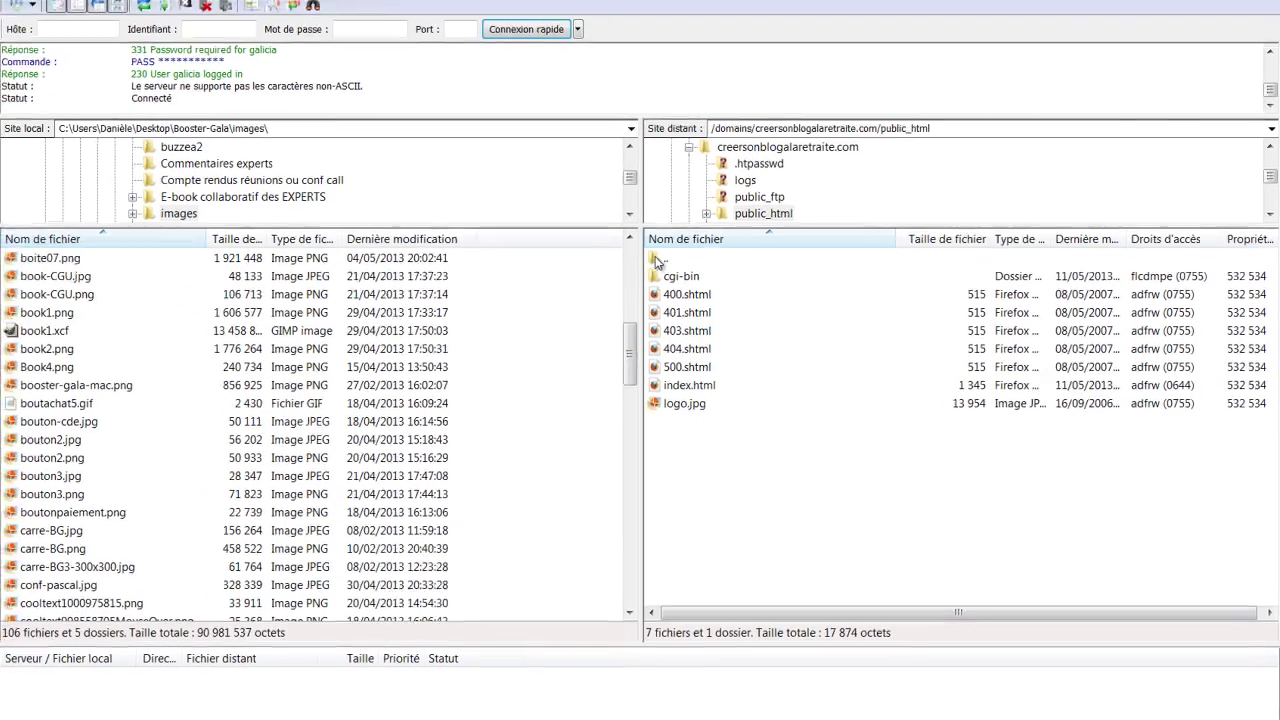
{"action": "right_click", "coordinate": [657, 261]}
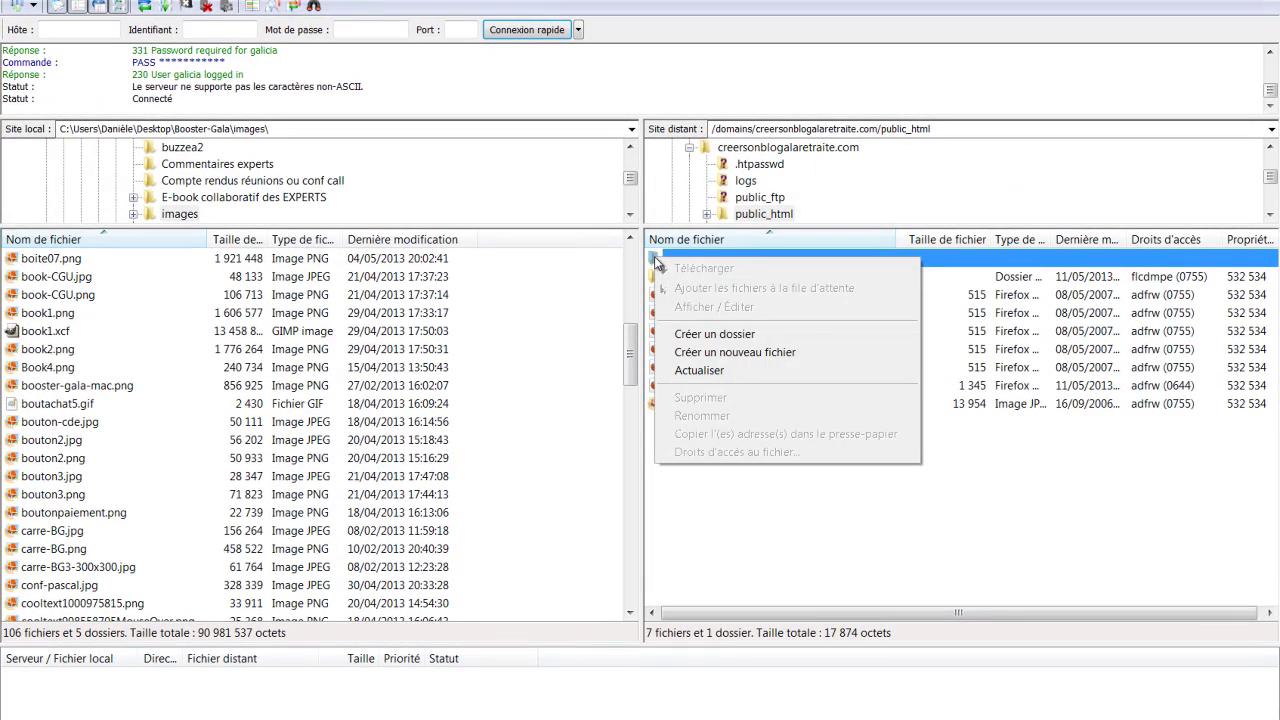
{"action": "left_click", "coordinate": [703, 336]}
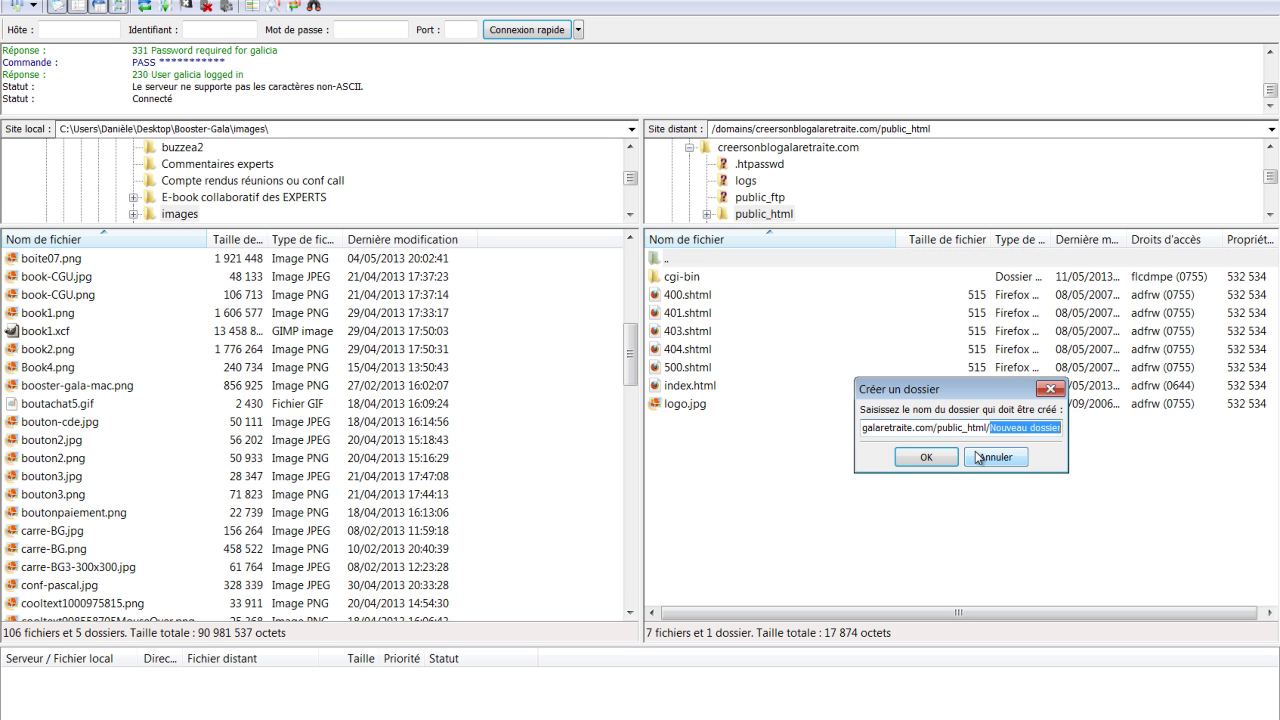
{"action": "type", "text": "blog"}
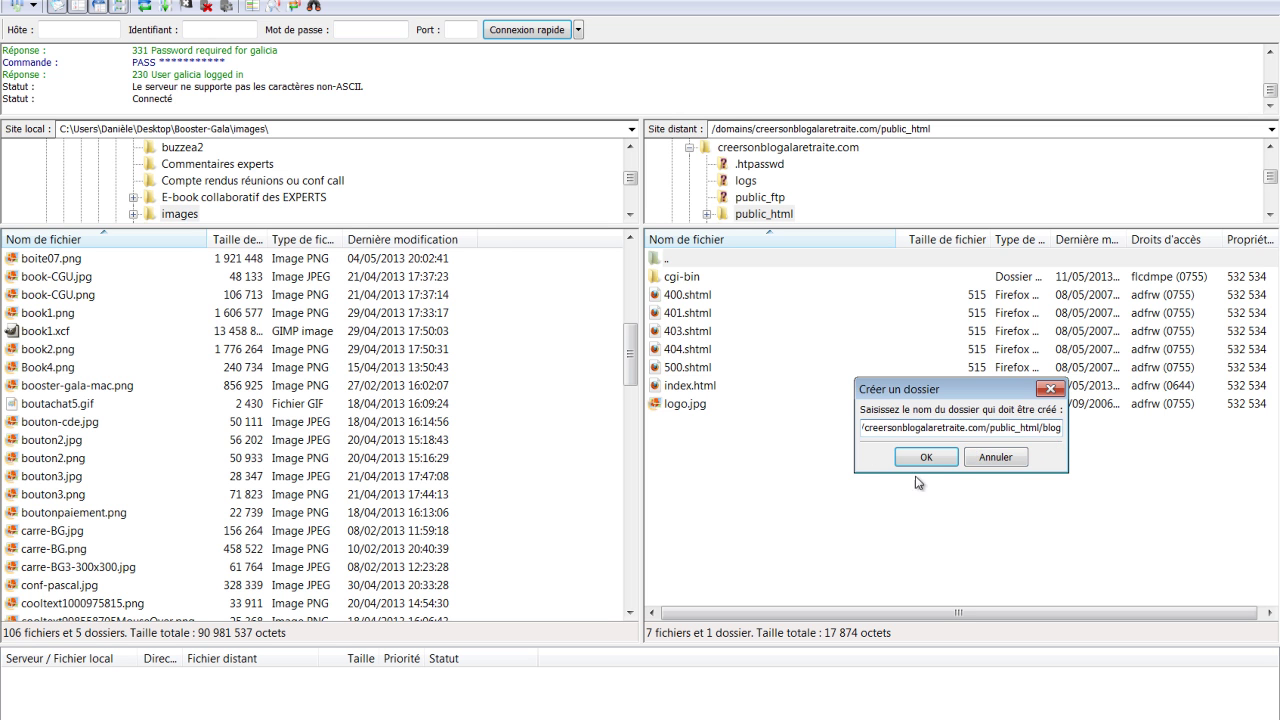
{"action": "left_click", "coordinate": [926, 457]}
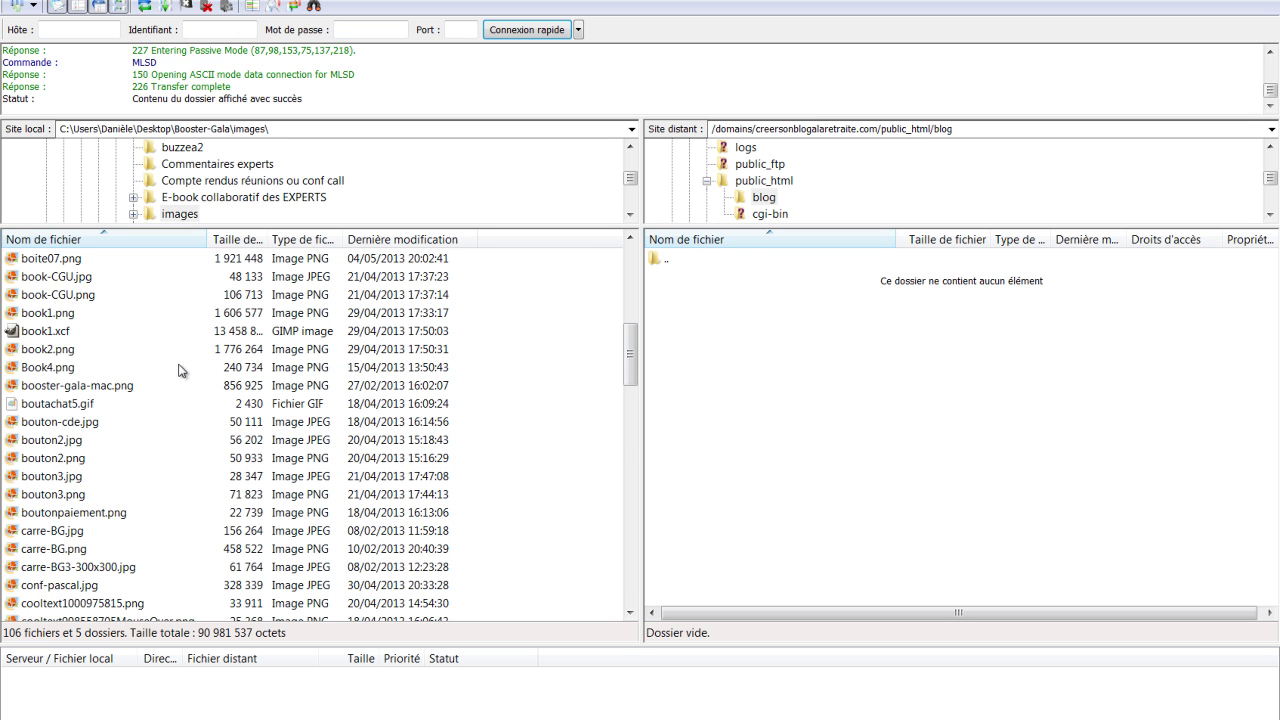
Move the local pane up from the images subfolder to the Booster-Gala folder
{"action": "scroll", "coordinate": [520, 410], "scroll_direction": "up", "scroll_amount": 8}
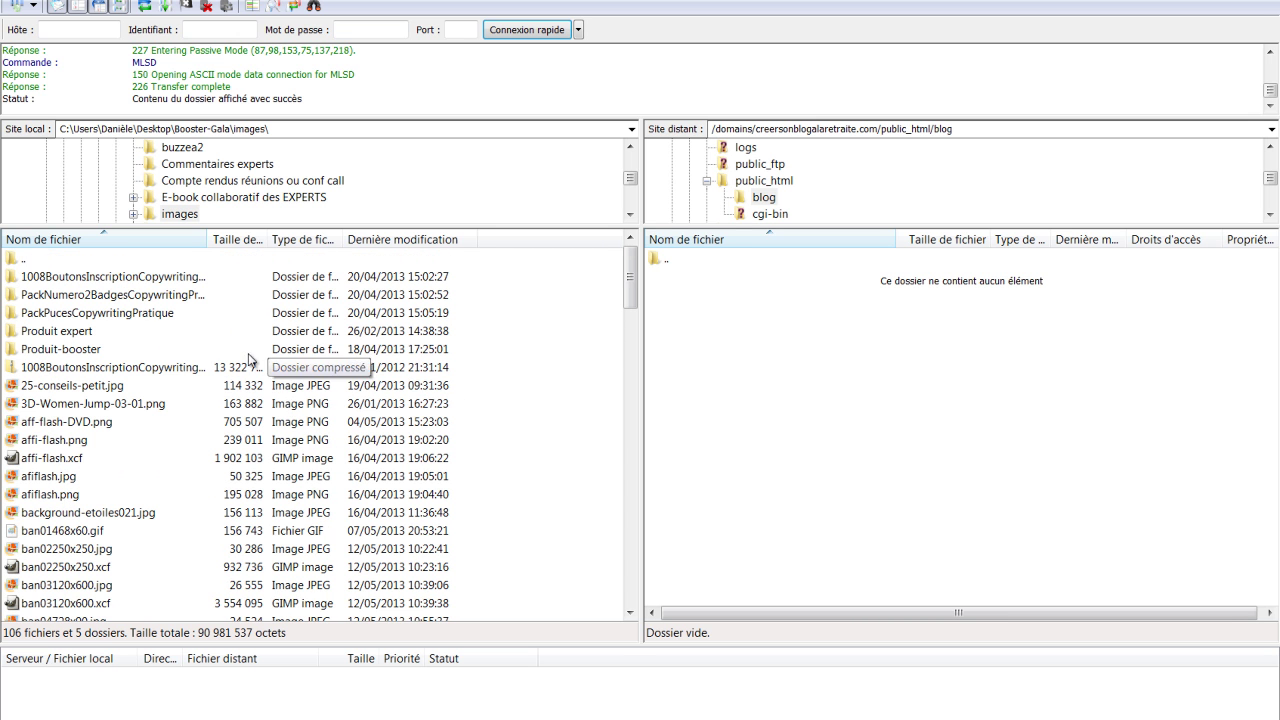
{"action": "double_click", "coordinate": [14, 261]}
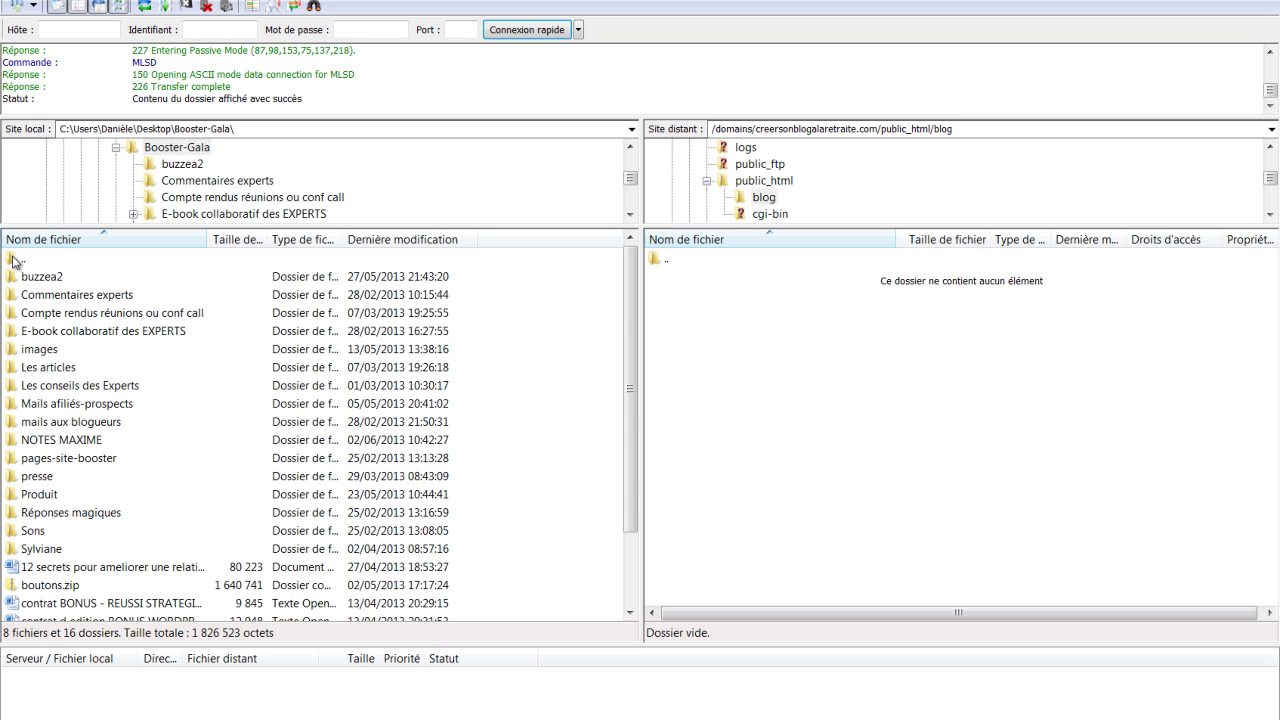
{"action": "scroll", "coordinate": [497, 497], "scroll_direction": "down", "scroll_amount": 2}
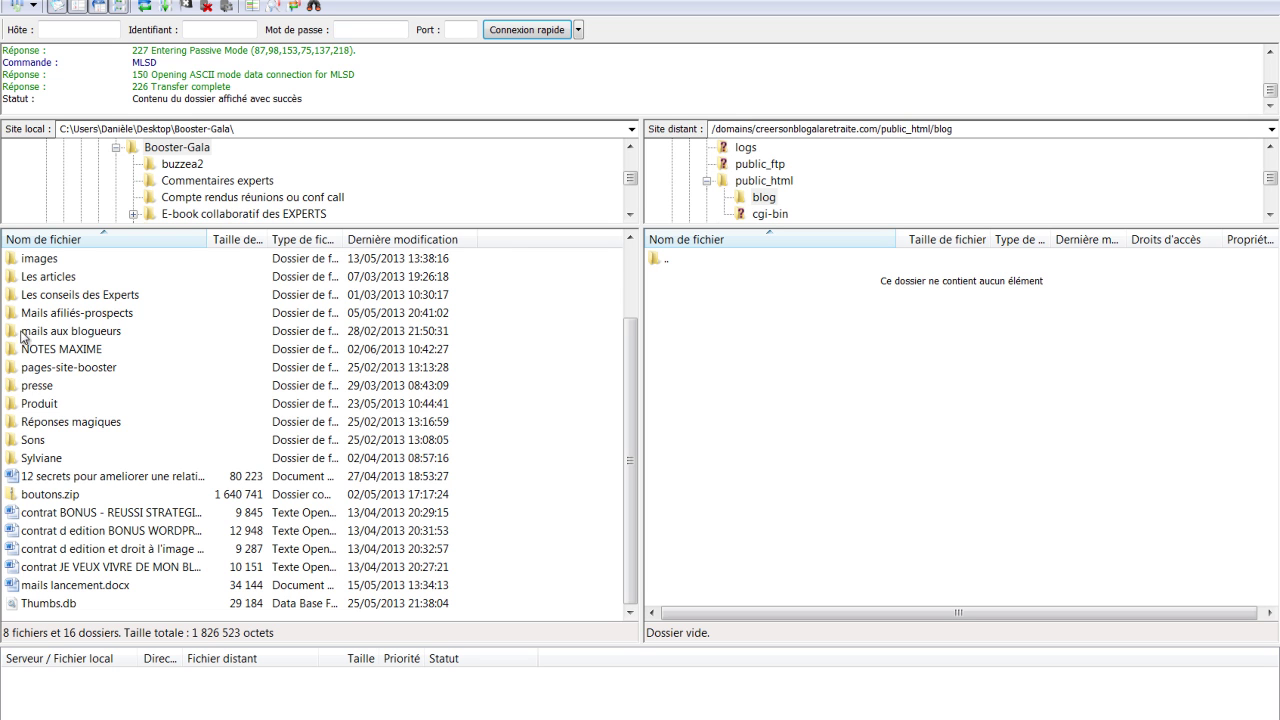
{"action": "mouse_move", "coordinate": [93, 716]}
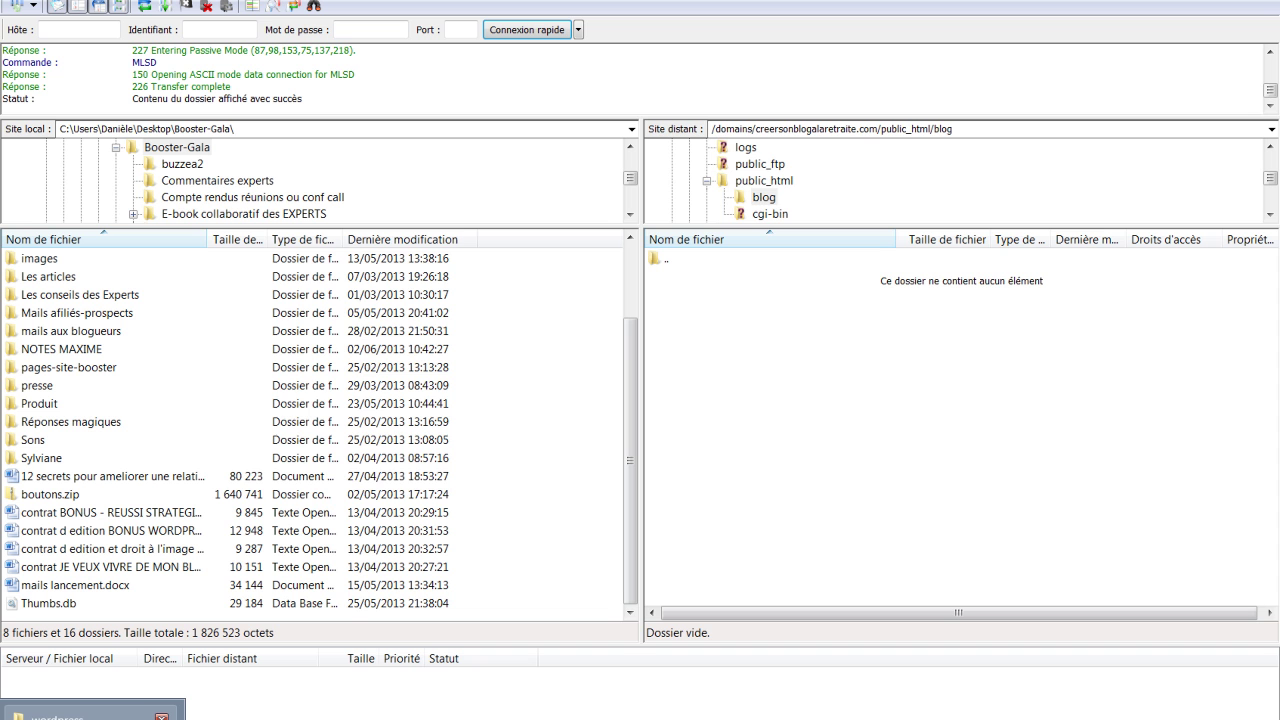
Bring the Explorer window forward, reposition it, and open the wordpress folder
{"action": "left_click", "coordinate": [93, 714]}
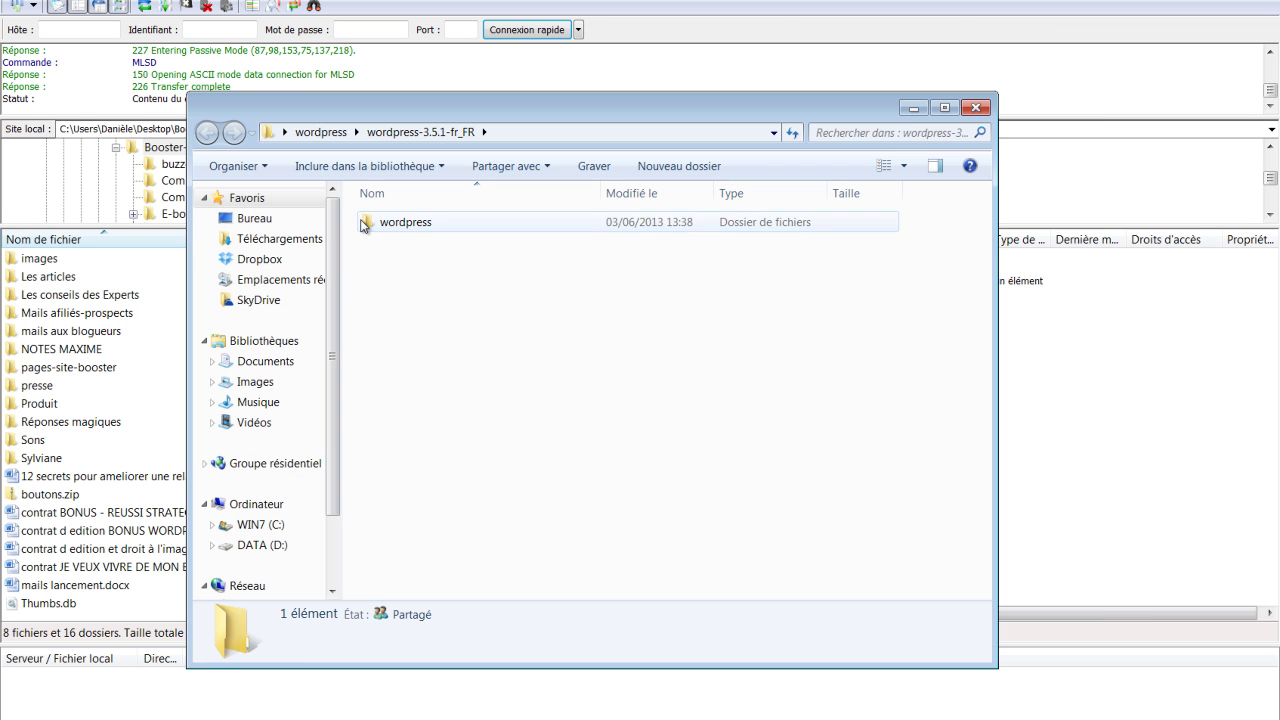
{"action": "left_click_drag", "start_coordinate": [506, 104], "coordinate": [157, 65]}
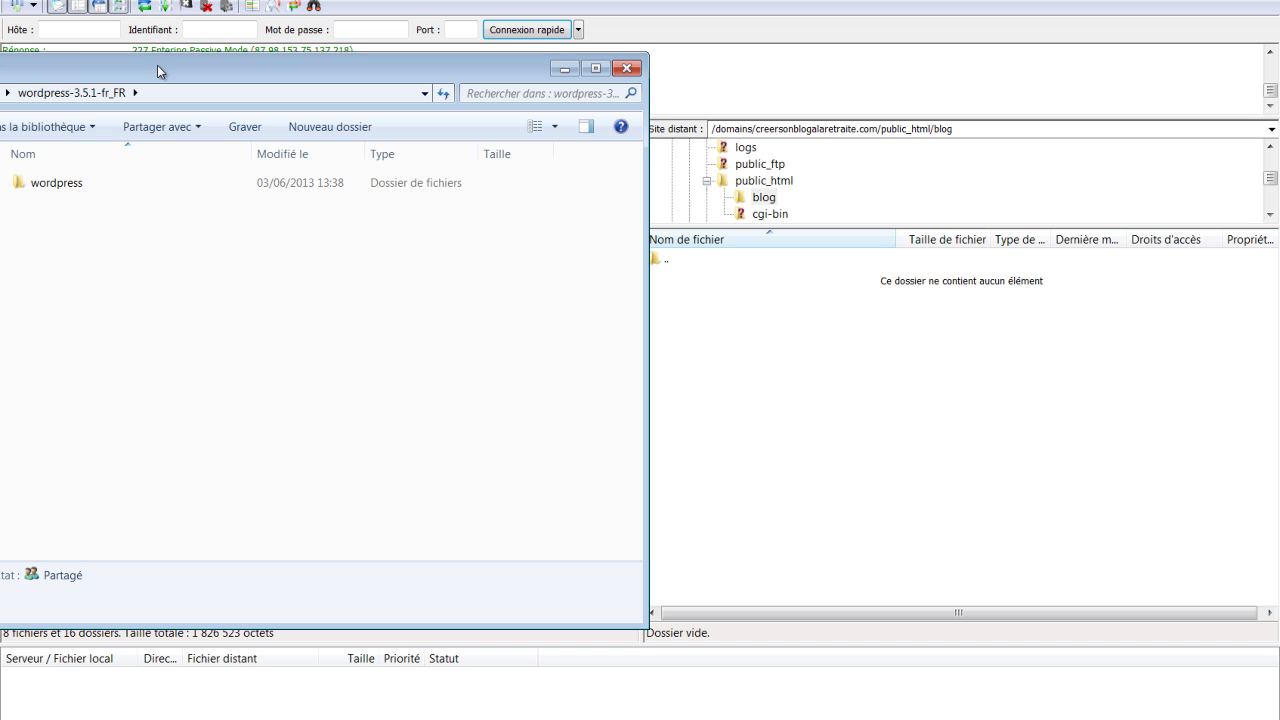
{"action": "left_click", "coordinate": [41, 187]}
{"action": "double_click", "coordinate": [41, 186]}
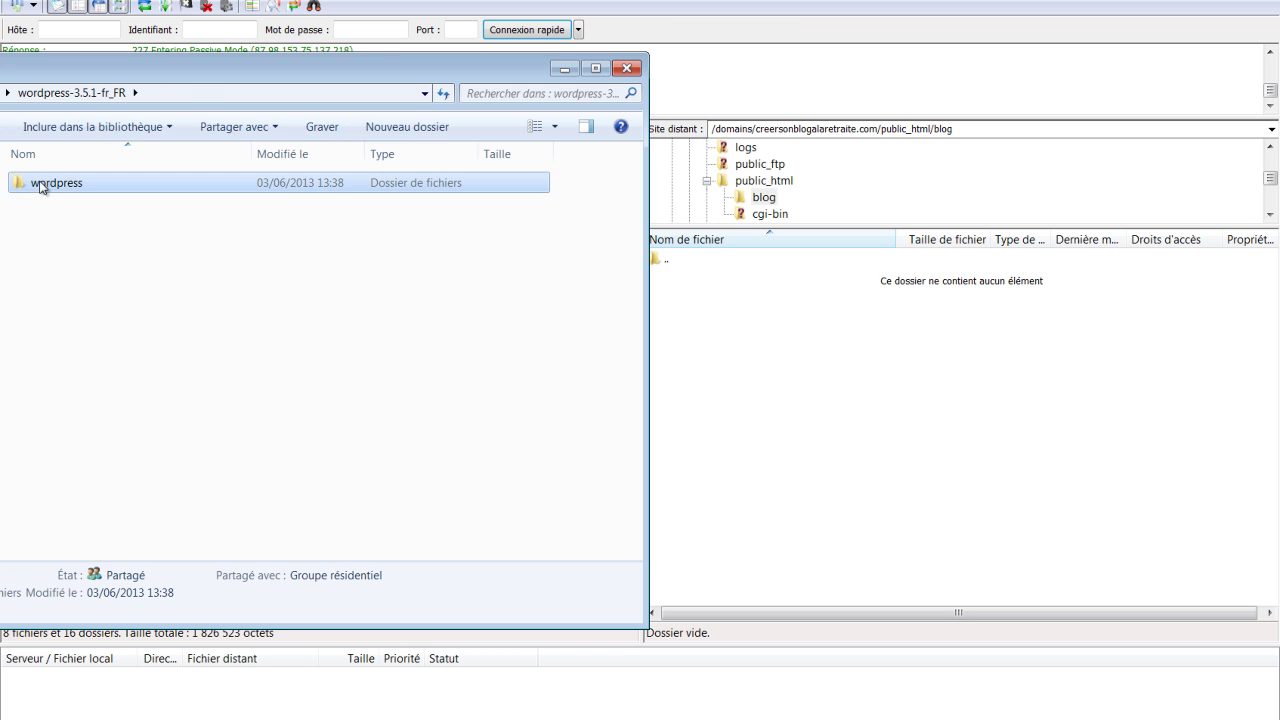
Upload every WordPress item, wp-admin through xmlrpc, into the server's blog folder
{"action": "left_click", "coordinate": [81, 182]}
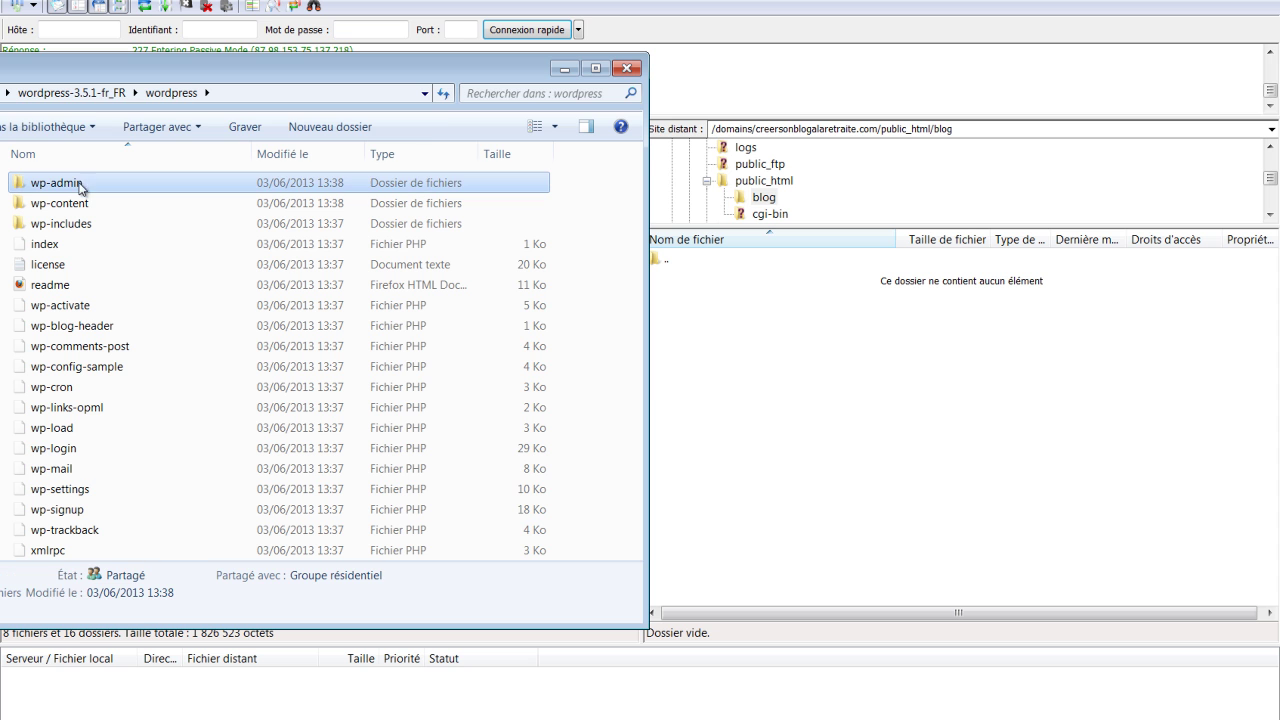
{"action": "left_click", "coordinate": [62, 548], "text": "shift"}
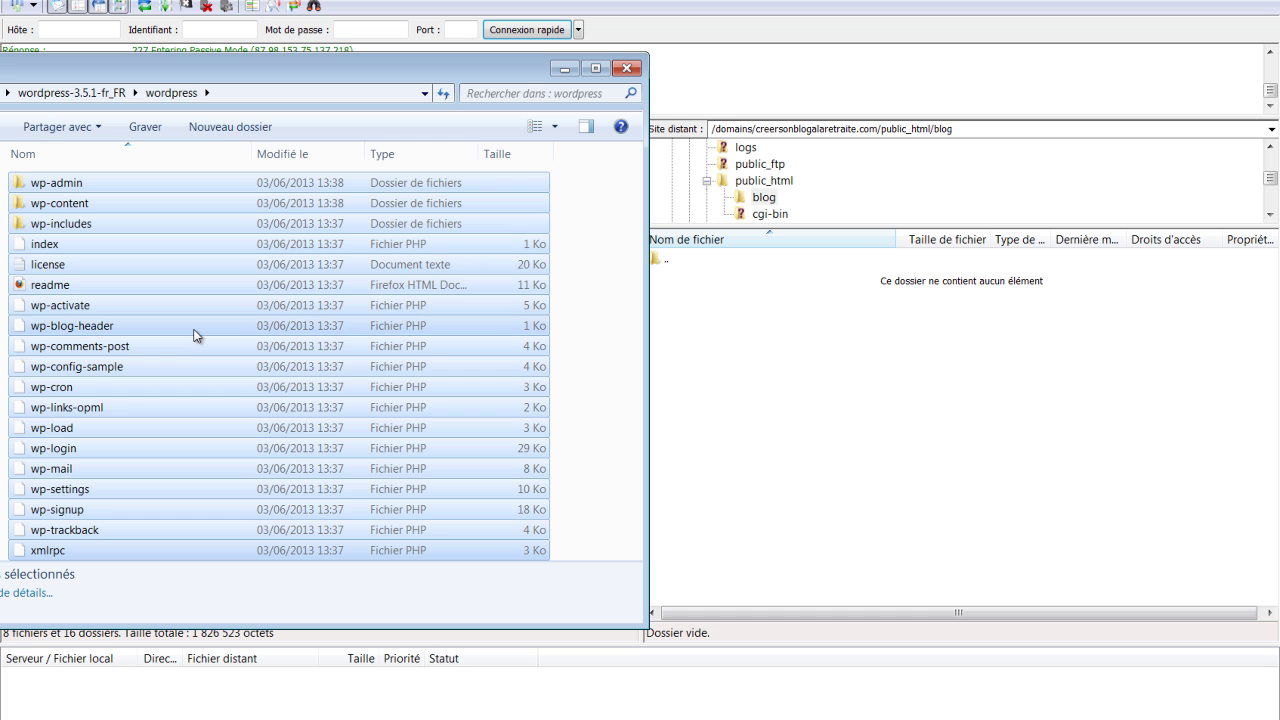
{"action": "left_click_drag", "start_coordinate": [196, 336], "coordinate": [997, 420]}
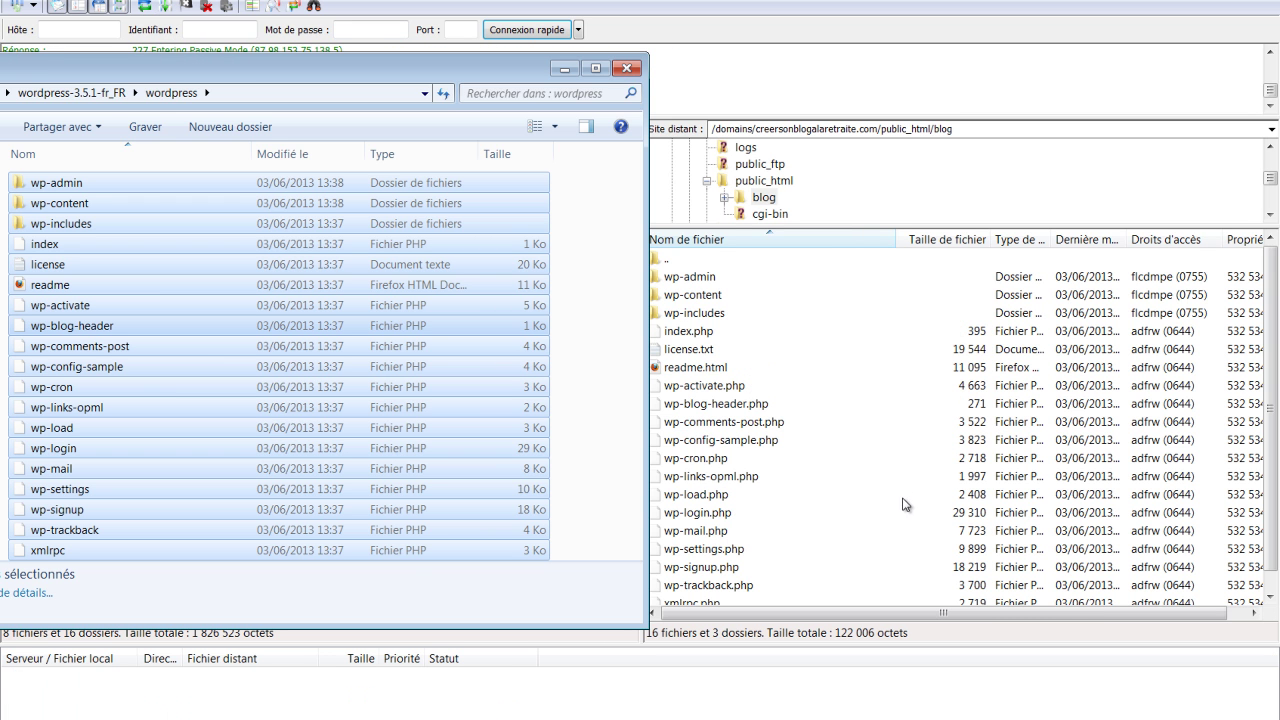
{"action": "left_click", "coordinate": [1272, 597]}
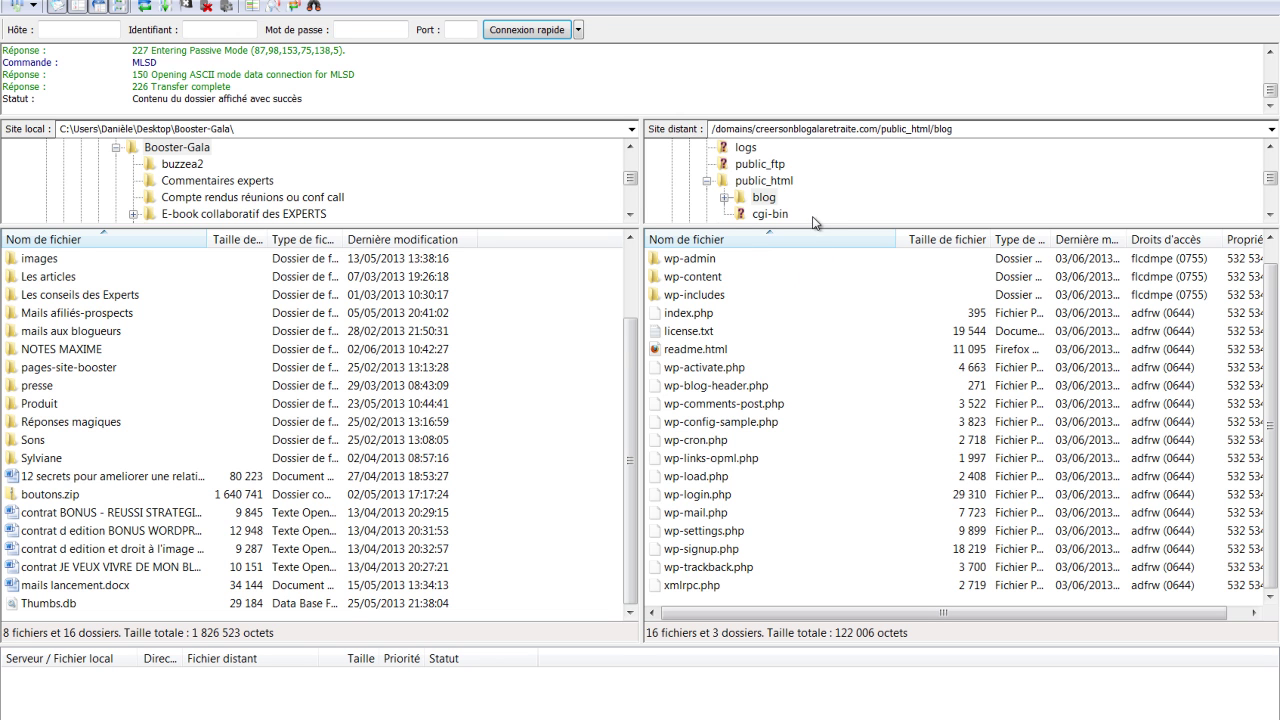
{"action": "key", "text": "alt+Tab"}
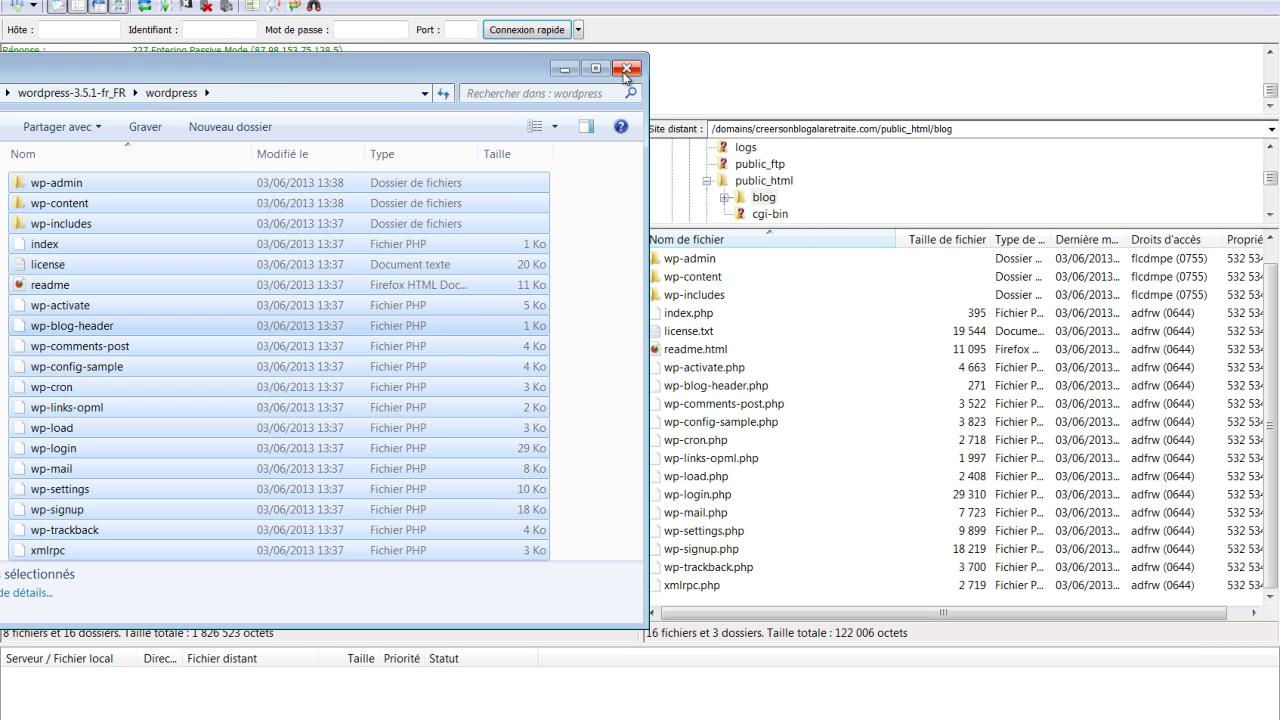
Close the Explorer window that holds the WordPress files
{"action": "left_click", "coordinate": [626, 70]}
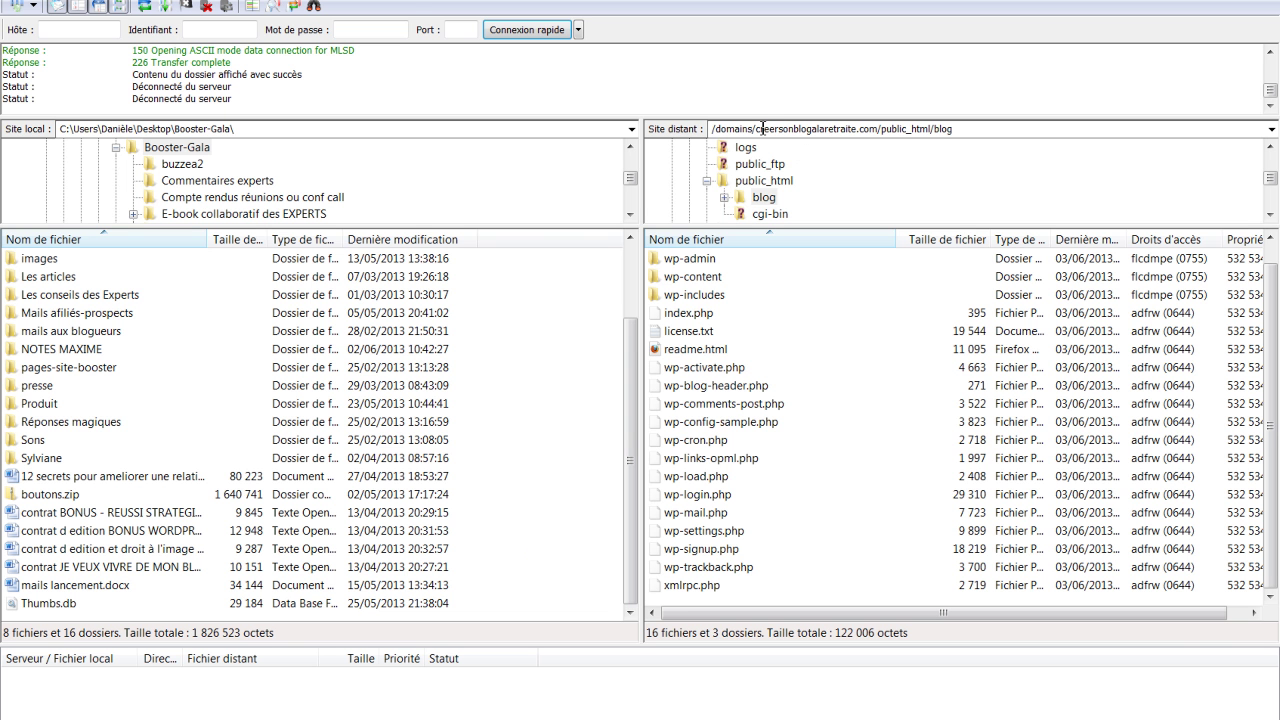
{"action": "left_click", "coordinate": [757, 129]}
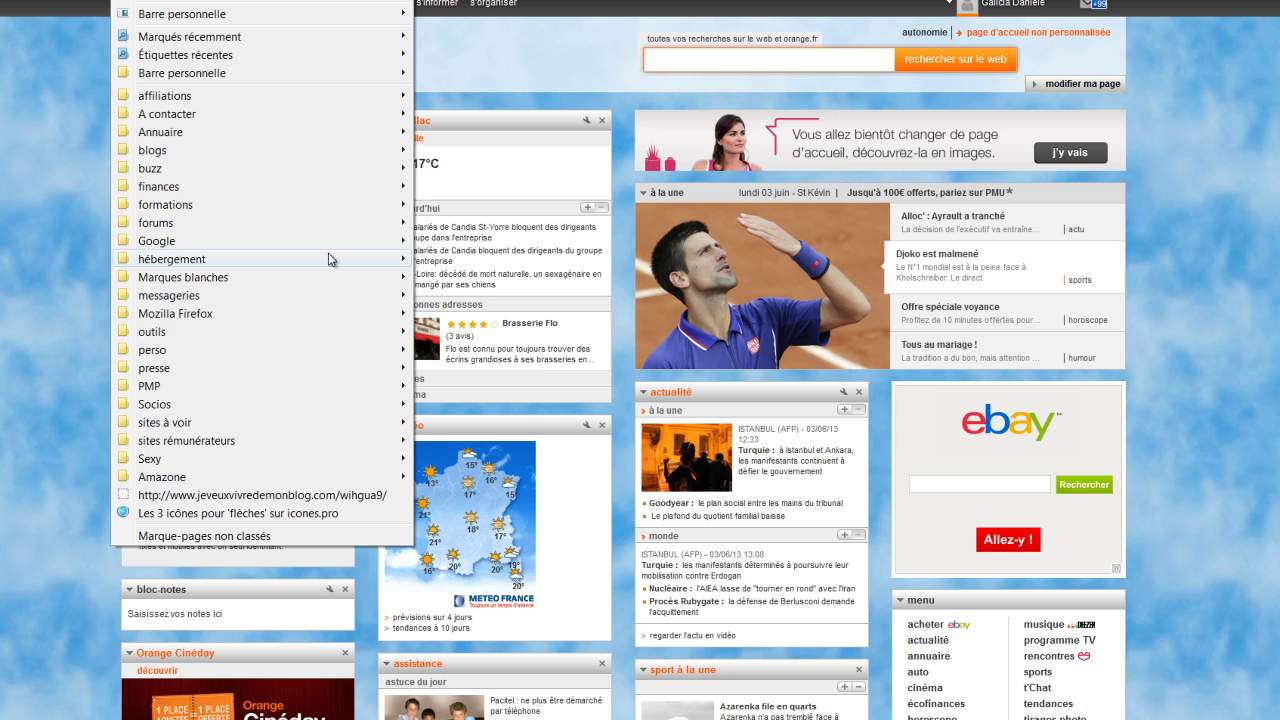
{"action": "mouse_move", "coordinate": [409, 258]}
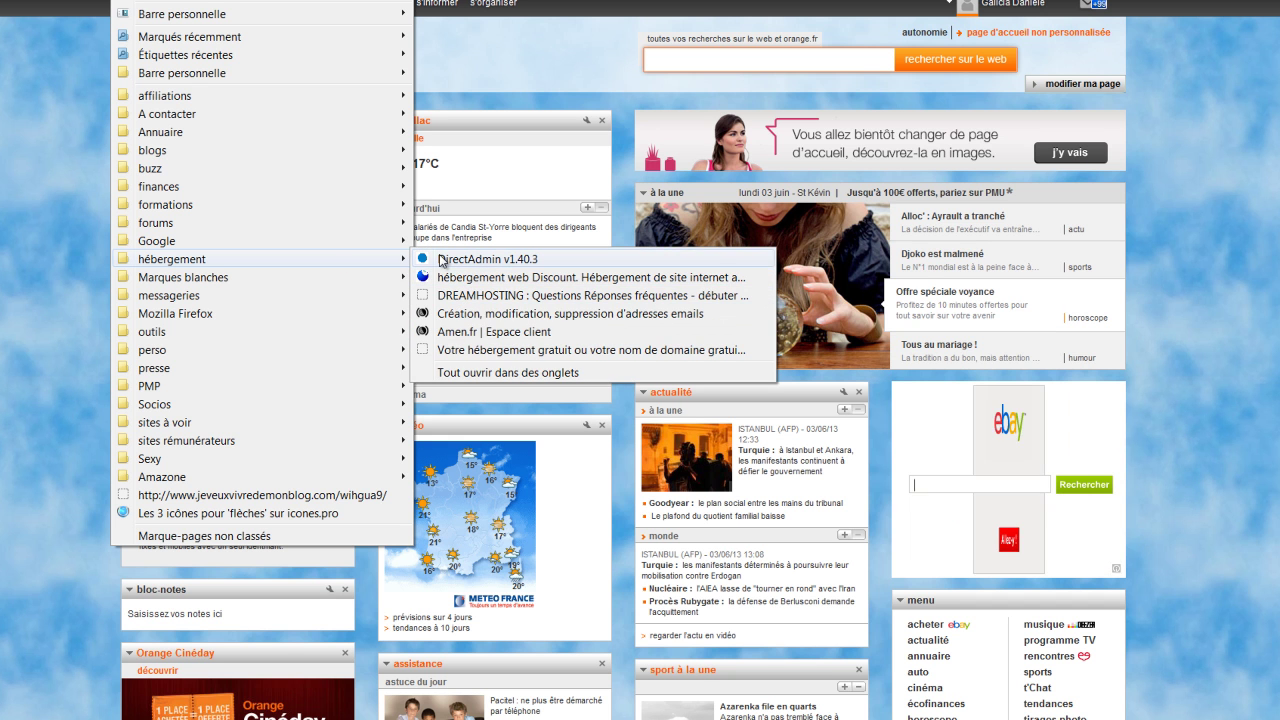
Open DirectAdmin, choose creersonblogalaretraite.com, and go to its MySQL database management
{"action": "left_click", "coordinate": [443, 260]}
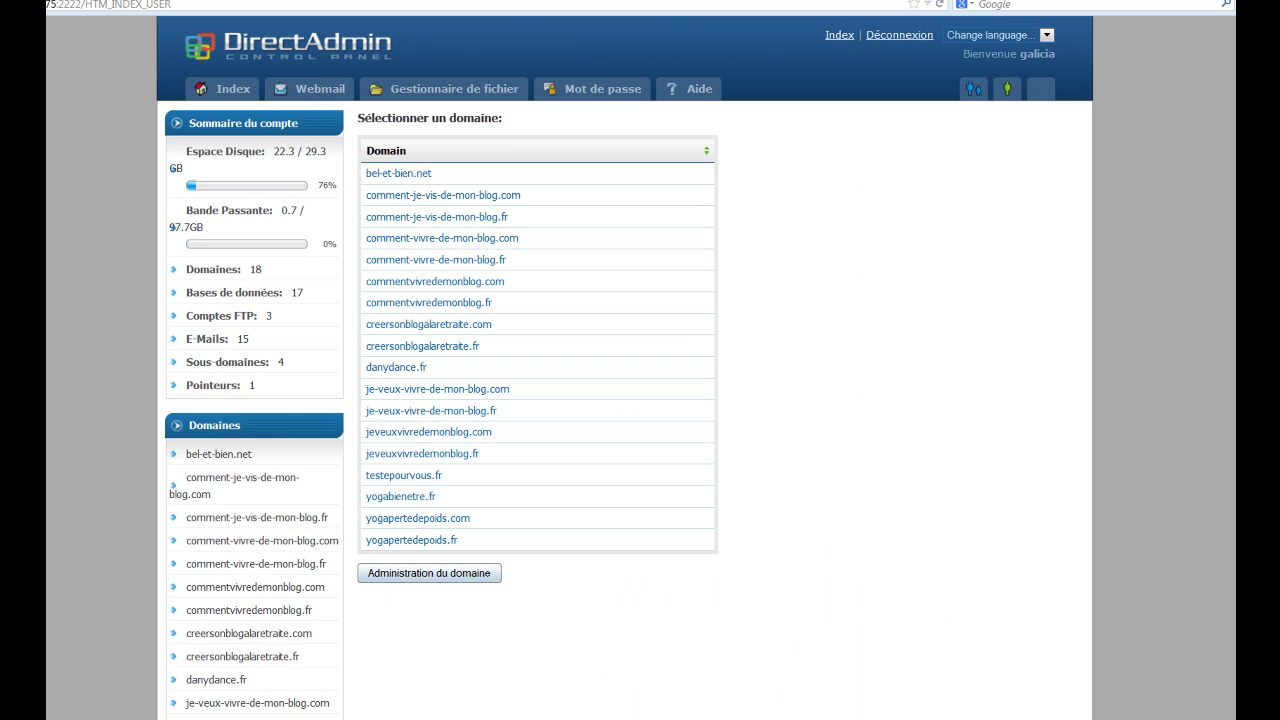
{"action": "left_click", "coordinate": [300, 633]}
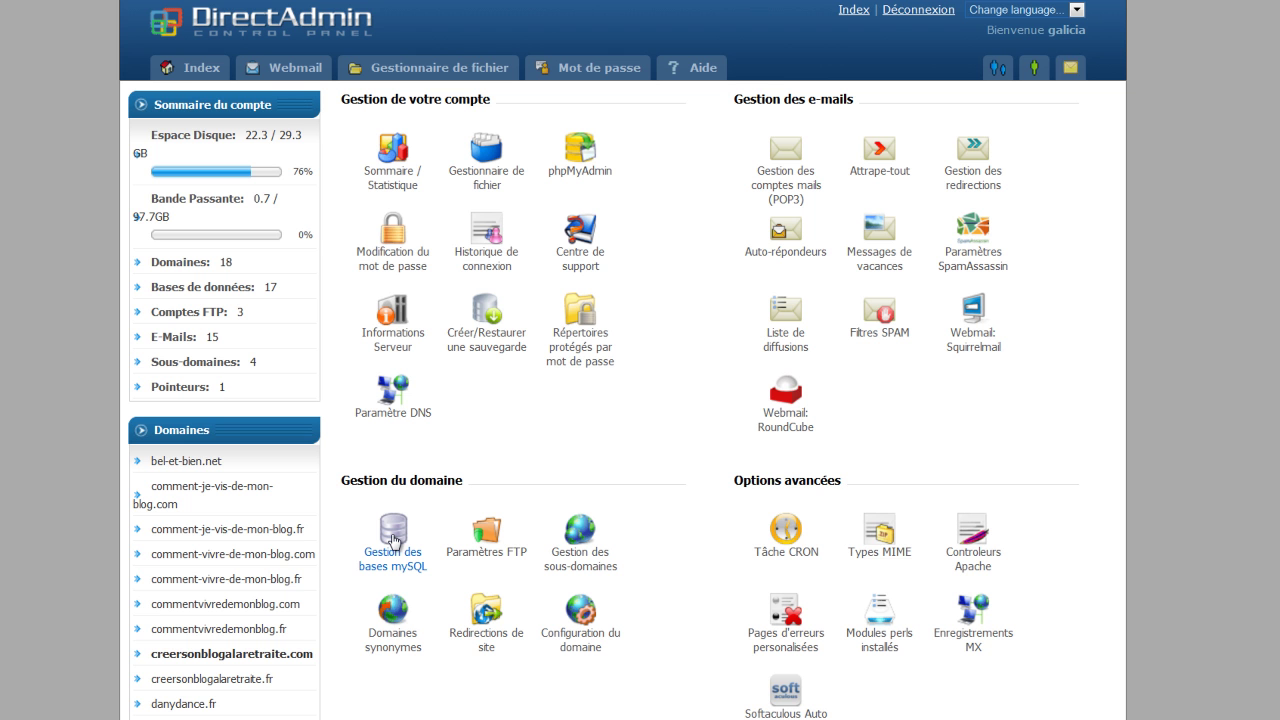
{"action": "left_click", "coordinate": [393, 541]}
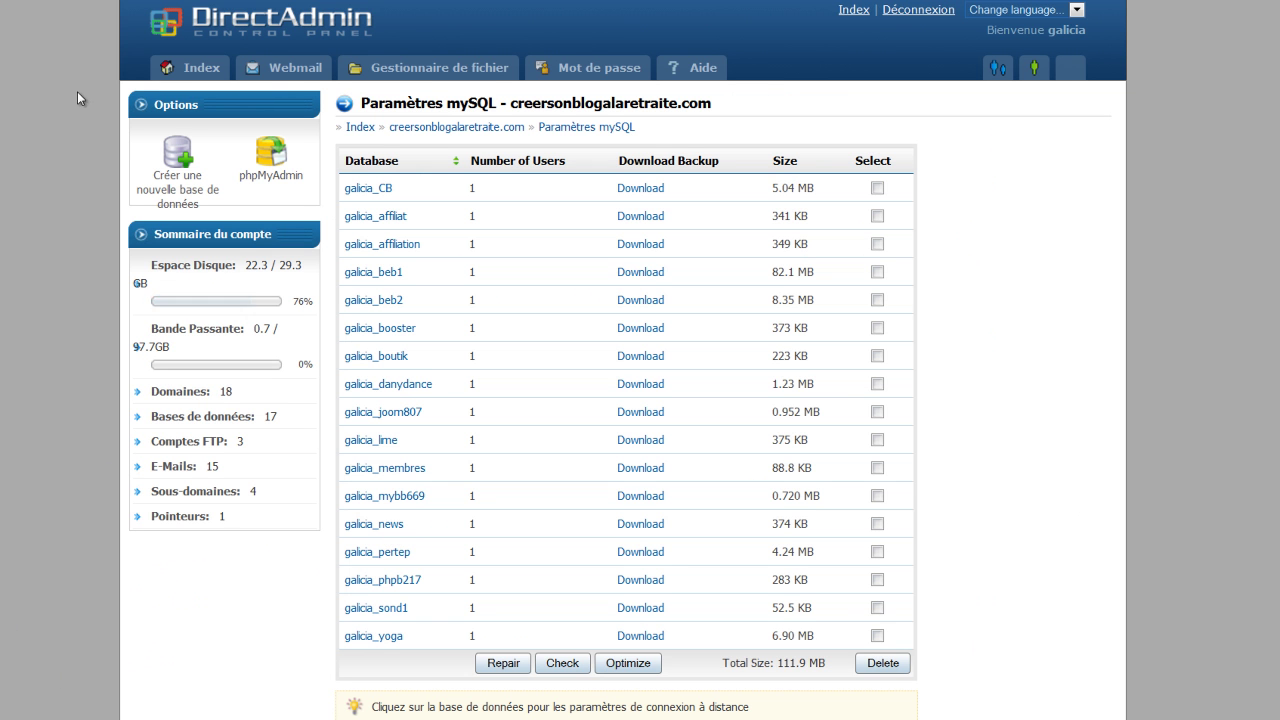
Create a MySQL database named blogret, with blogret also as its username
{"action": "left_click", "coordinate": [177, 161]}
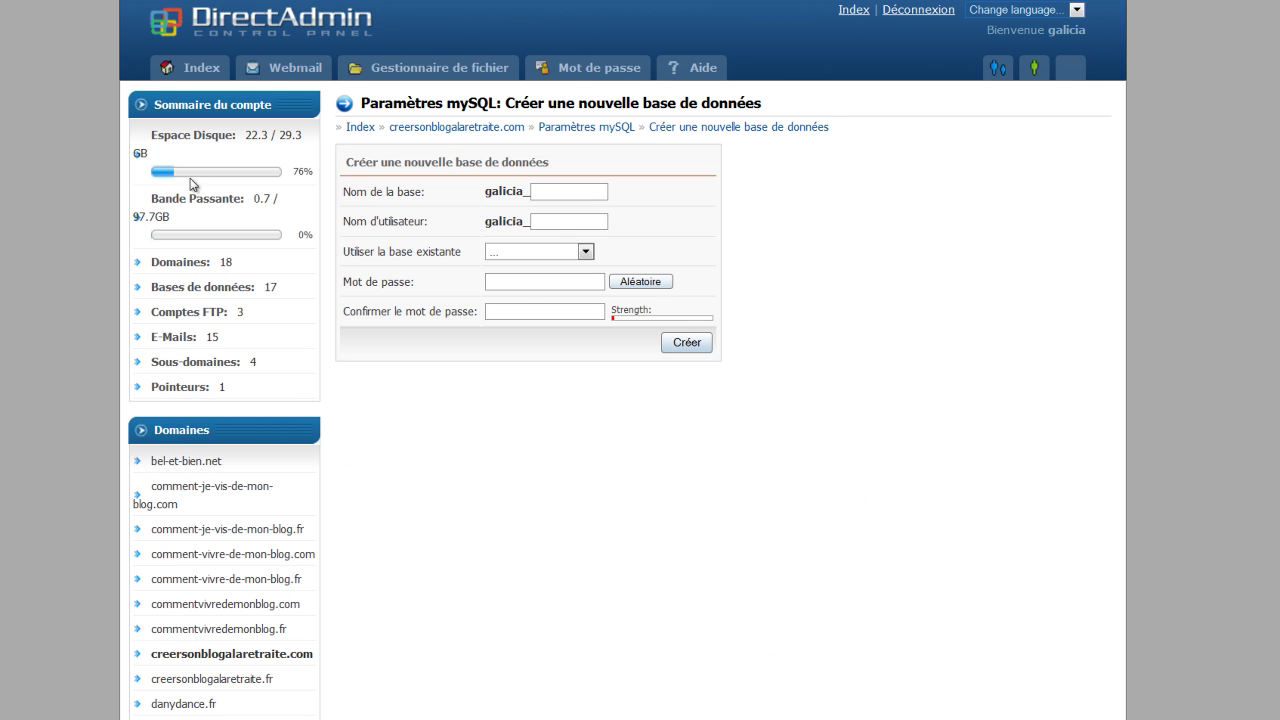
{"action": "type", "text": "retrait"}
{"action": "double_click", "coordinate": [559, 192]}
{"action": "type", "text": "blog"}
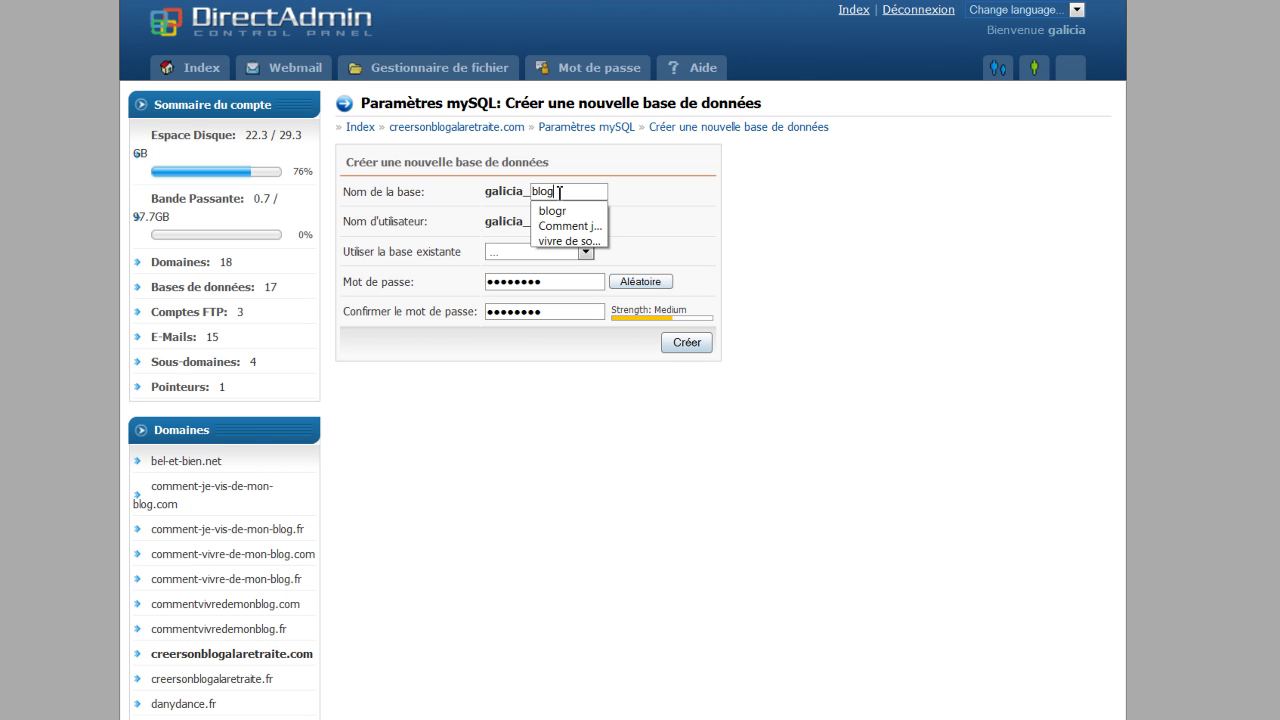
{"action": "type", "text": "ret"}
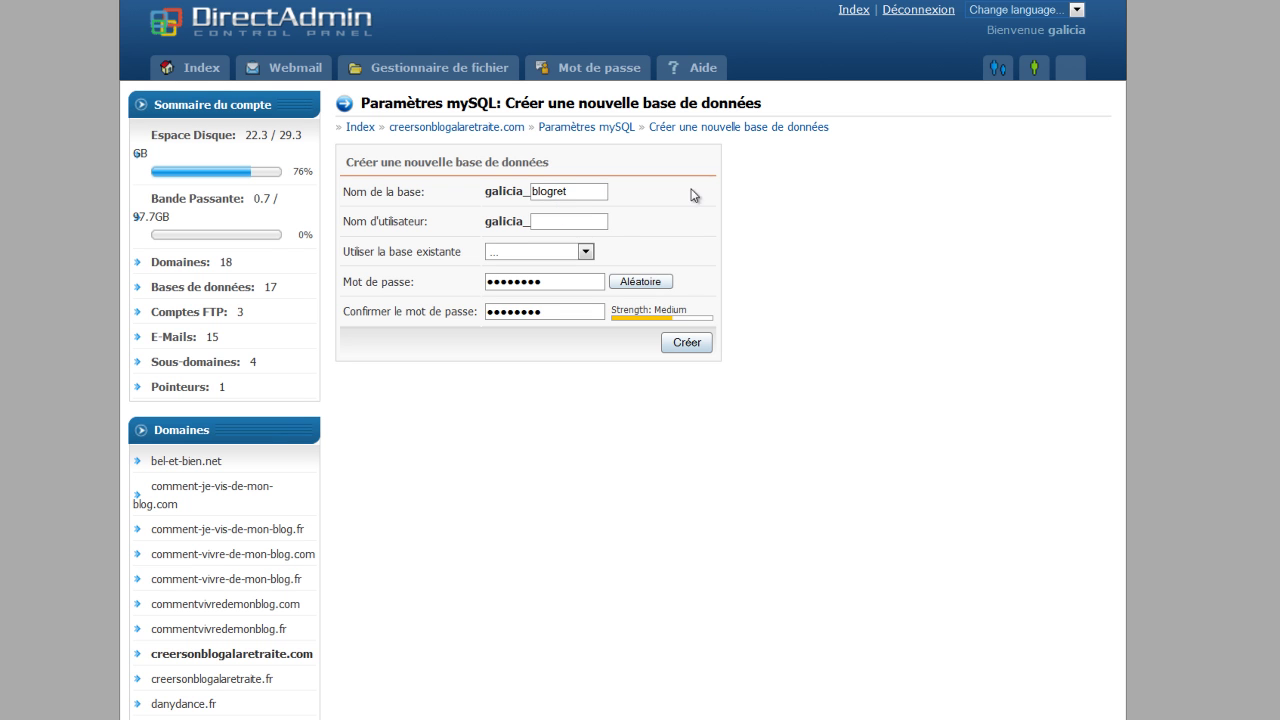
{"action": "double_click", "coordinate": [542, 190]}
{"action": "right_click", "coordinate": [542, 190]}
{"action": "left_click", "coordinate": [590, 262]}
{"action": "left_click", "coordinate": [541, 222]}
{"action": "right_click", "coordinate": [541, 222]}
{"action": "left_click", "coordinate": [583, 320]}
{"action": "left_click", "coordinate": [684, 343]}
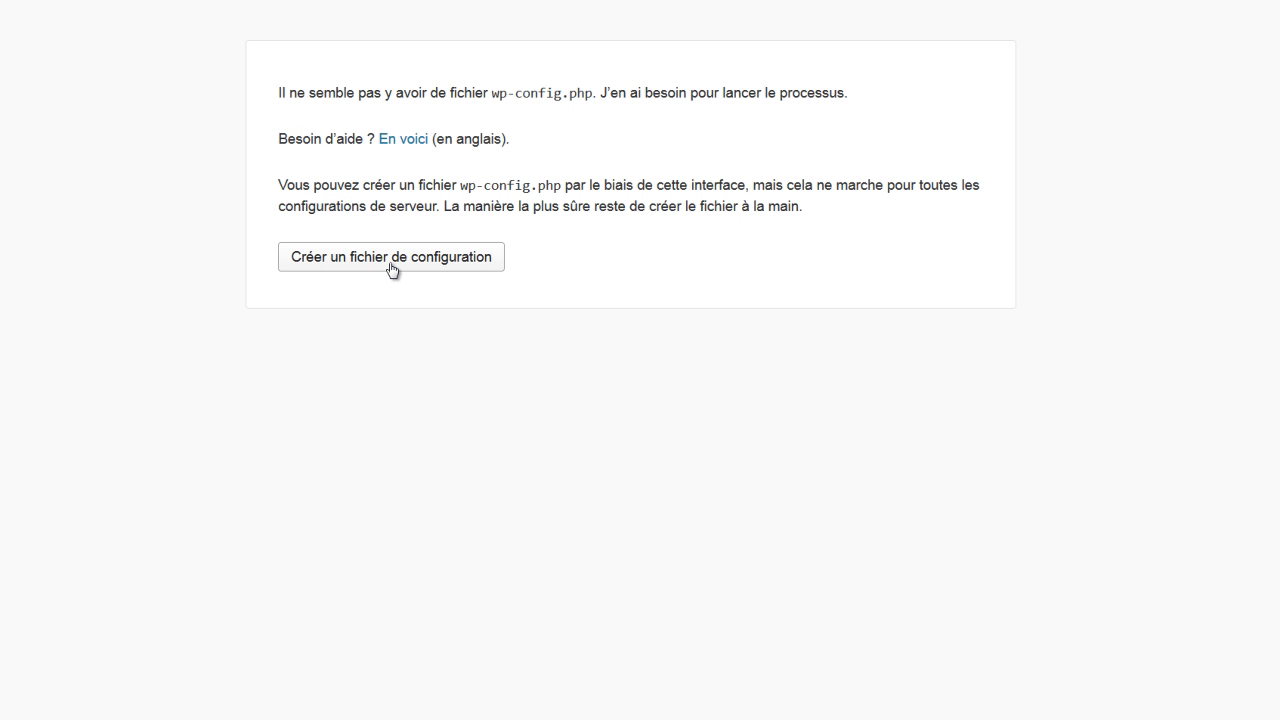
Generate the WordPress configuration file and open the database connection form
{"action": "left_click", "coordinate": [384, 263]}
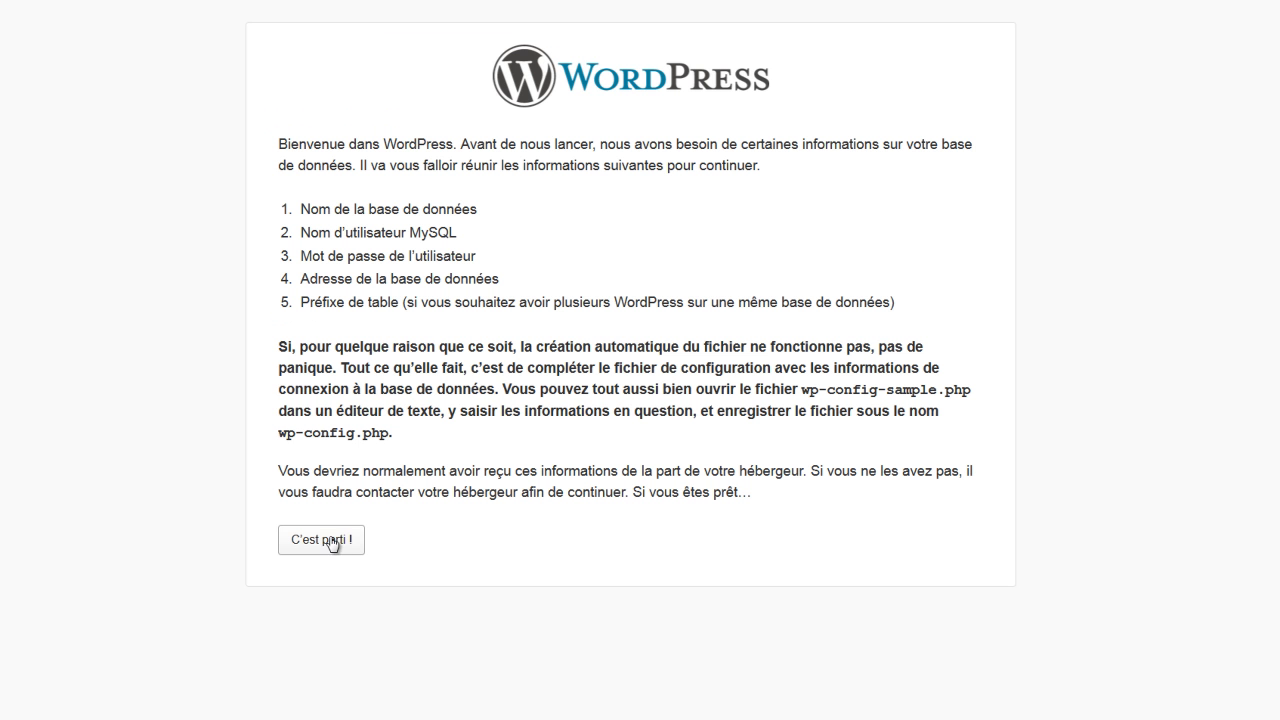
{"action": "left_click", "coordinate": [322, 541]}
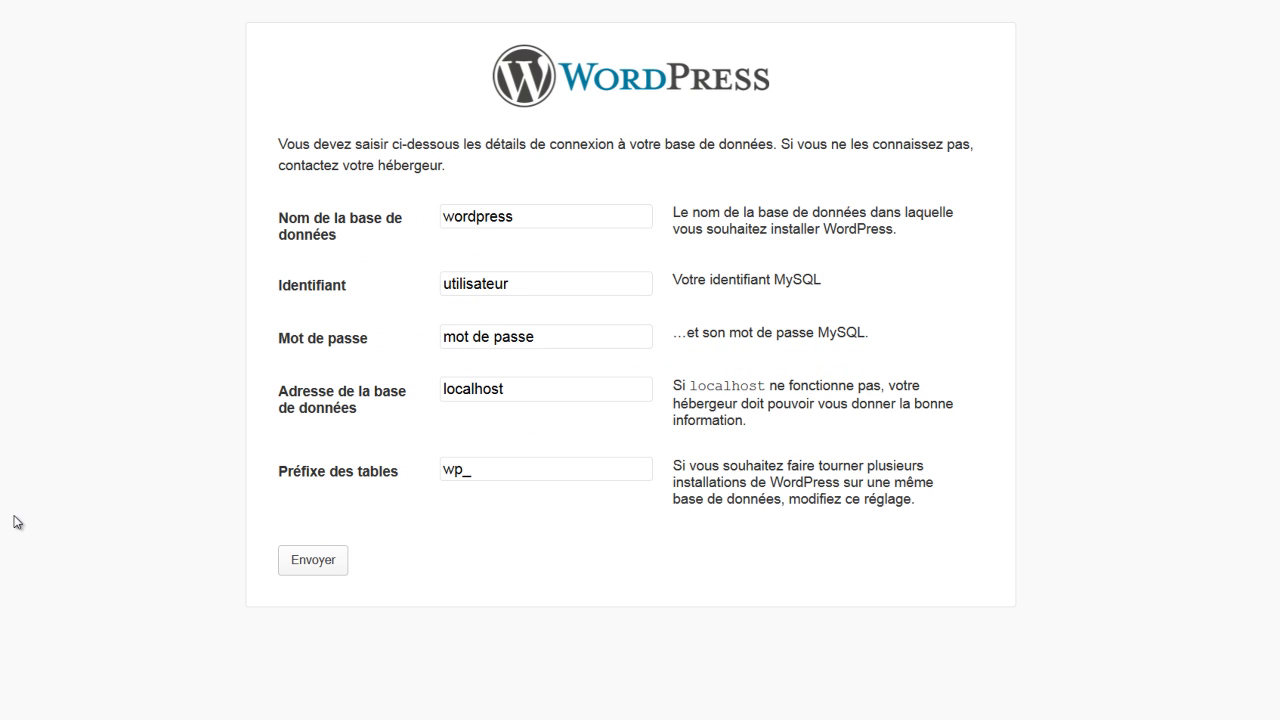
{"action": "left_click_drag", "start_coordinate": [542, 218], "coordinate": [440, 221]}
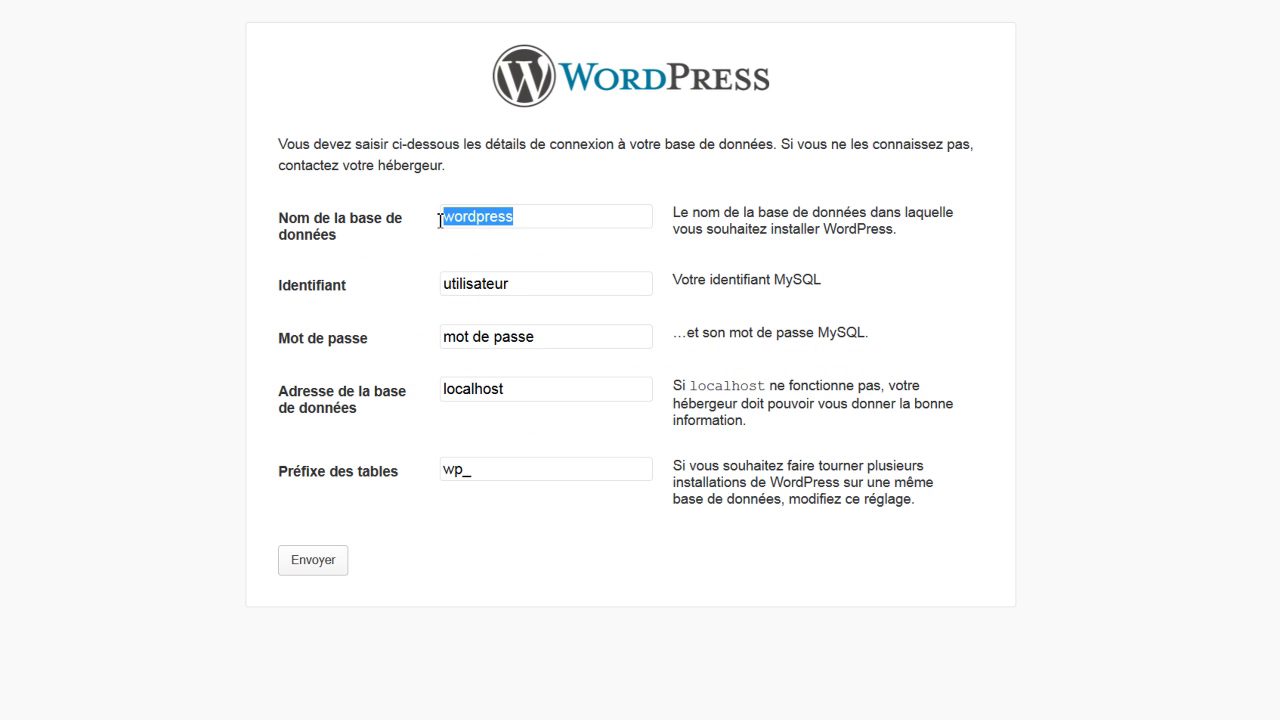
Copy the created database's name from DirectAdmin into WordPress's database name field
{"action": "key", "text": "alt+Tab"}
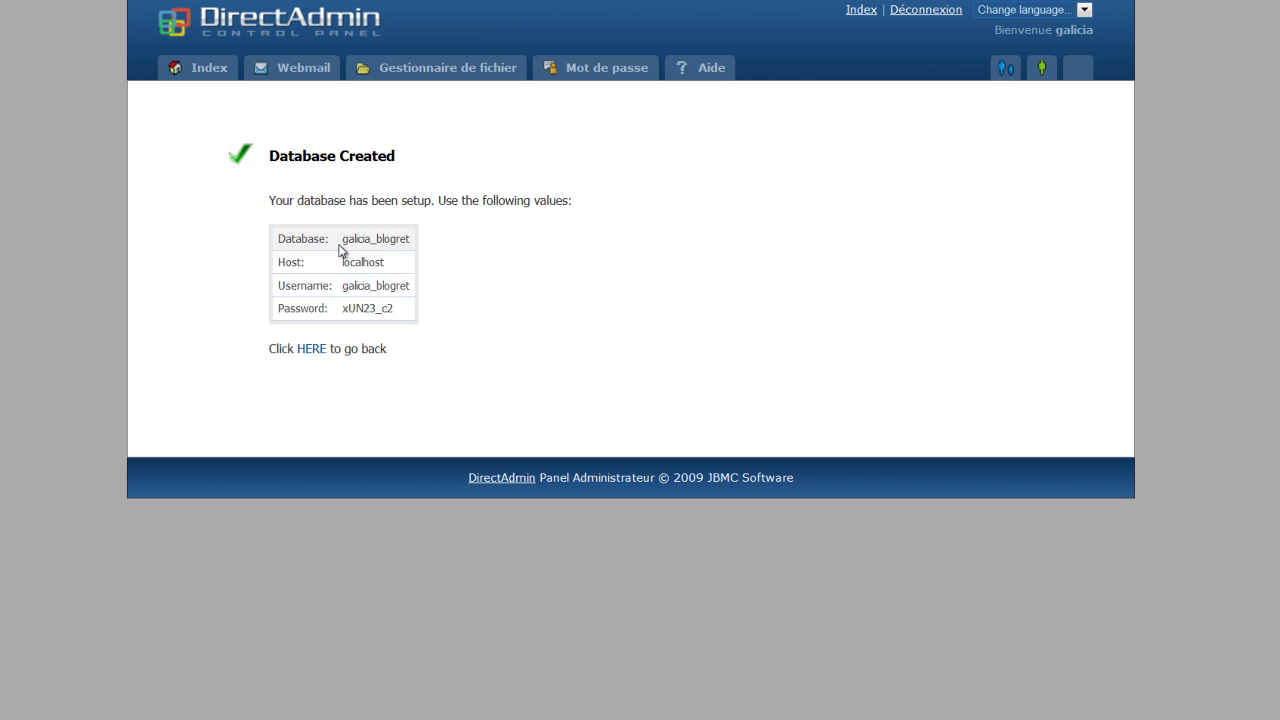
{"action": "left_click_drag", "start_coordinate": [343, 246], "coordinate": [412, 241]}
{"action": "right_click", "coordinate": [405, 245]}
{"action": "left_click", "coordinate": [445, 274]}
{"action": "key", "text": "alt+Tab"}
{"action": "key", "text": "ctrl+v"}
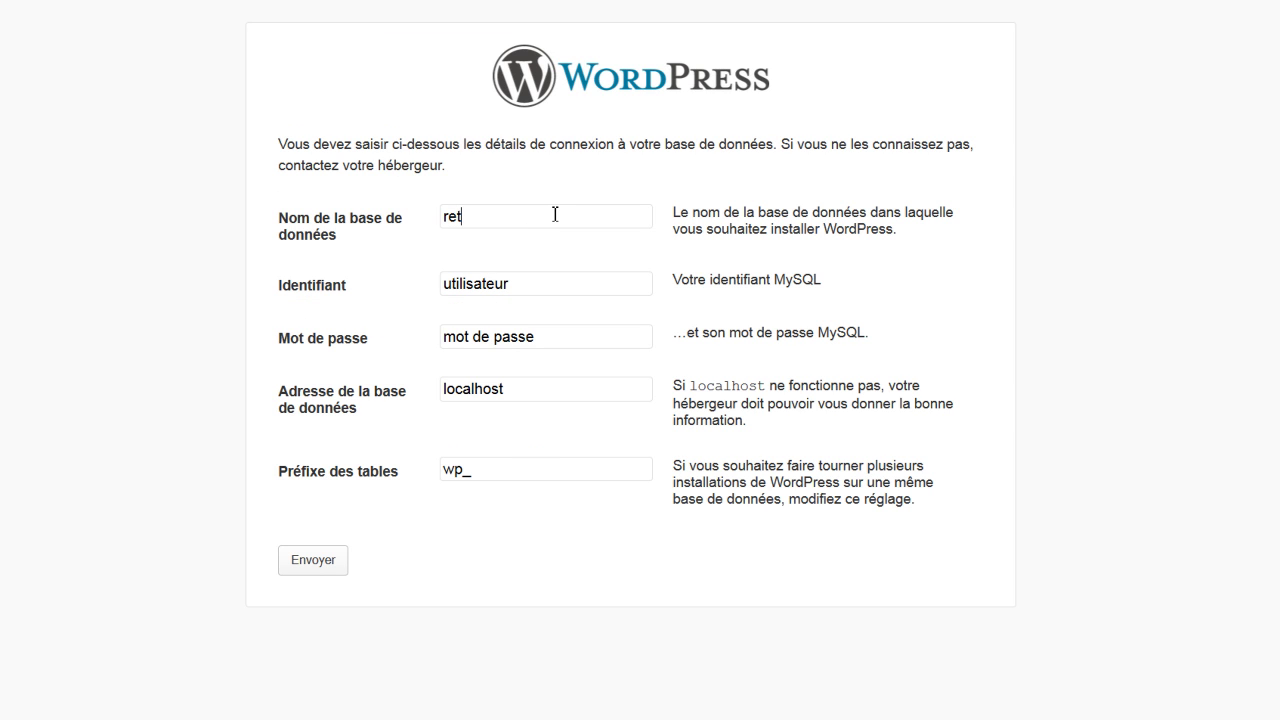
{"action": "key", "text": "ctrl+a"}
{"action": "right_click", "coordinate": [462, 216]}
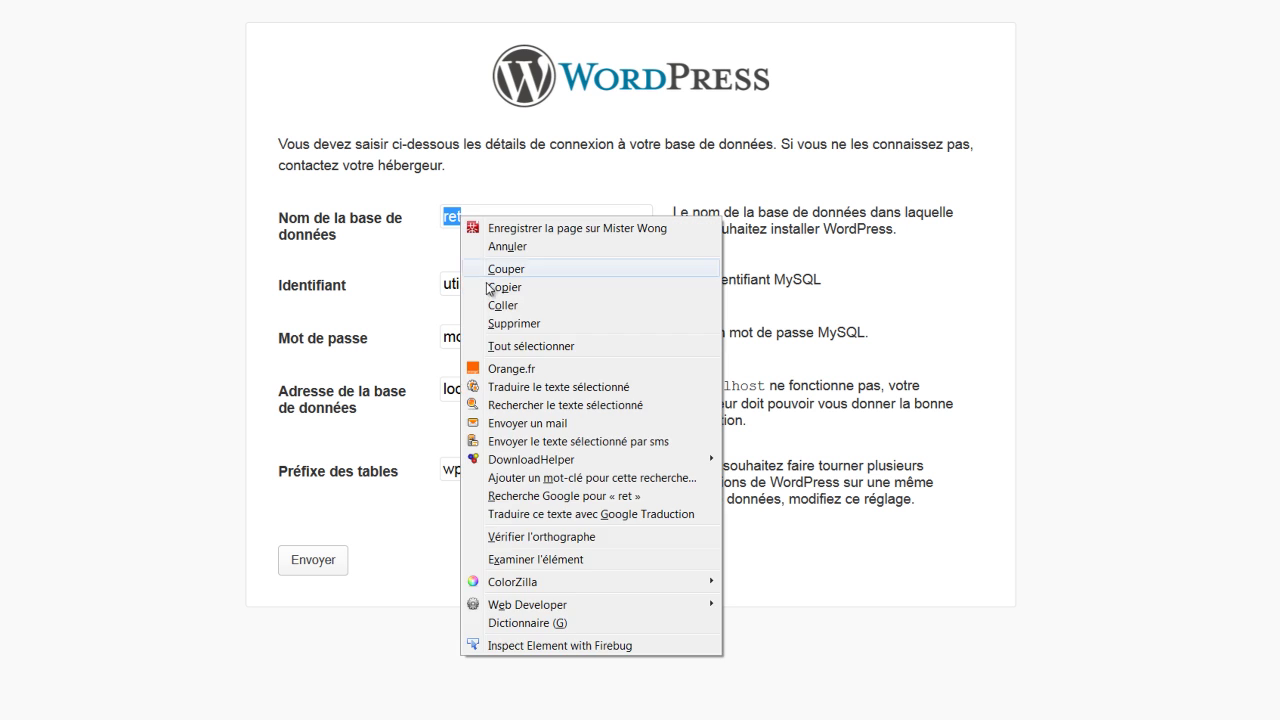
{"action": "left_click", "coordinate": [487, 308]}
Copy the database username from DirectAdmin into the Identifiant field
{"action": "left_click", "coordinate": [526, 286]}
{"action": "key", "text": "ctrl+a"}
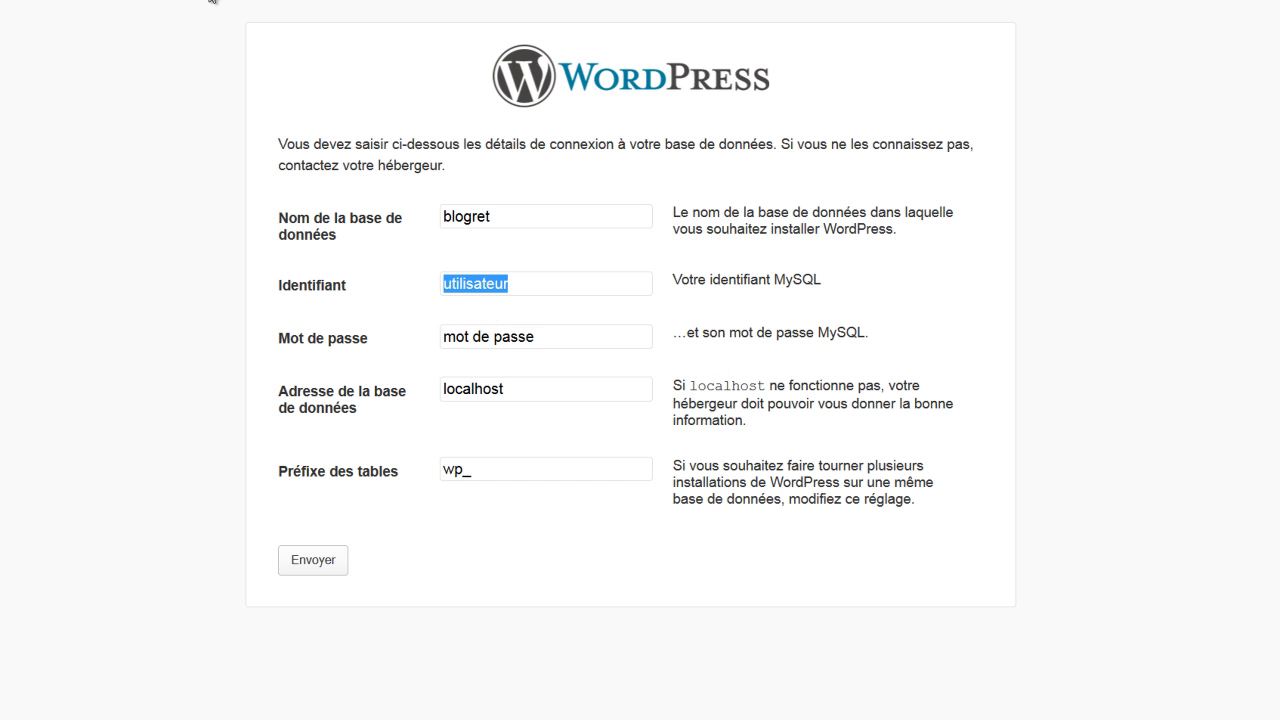
{"action": "key", "text": "alt+Tab"}
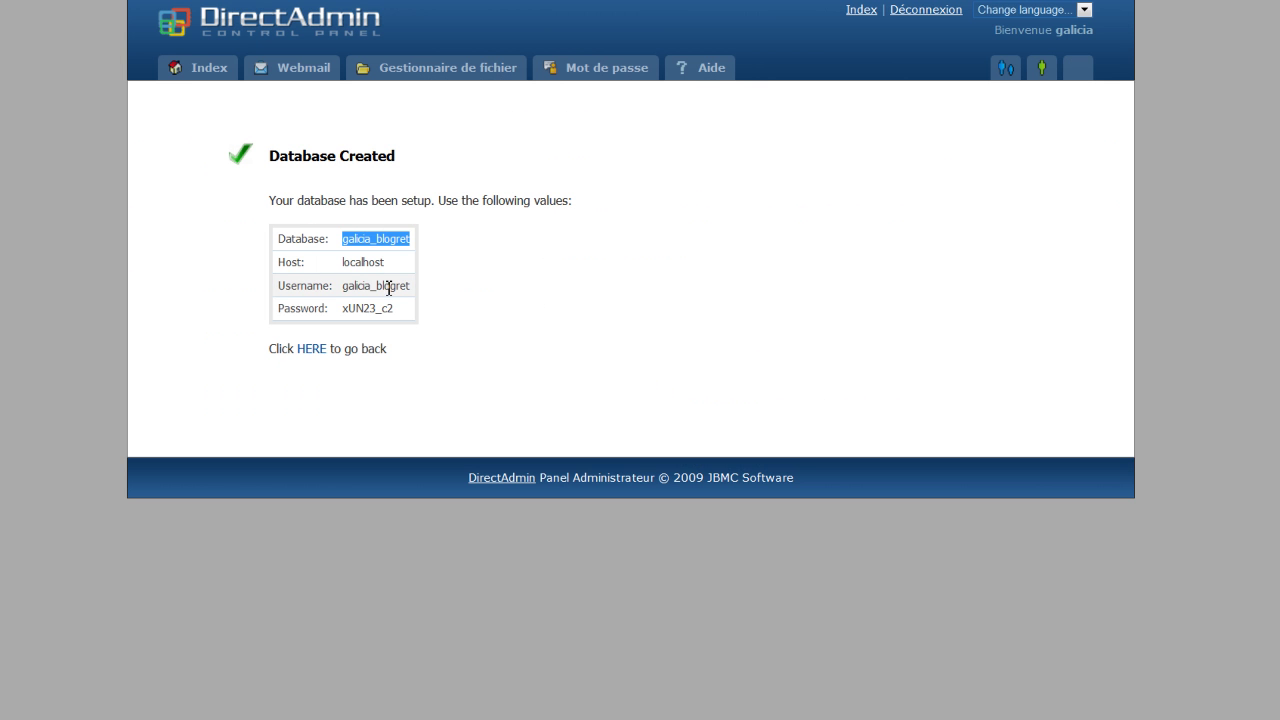
{"action": "left_click_drag", "start_coordinate": [411, 286], "coordinate": [337, 294]}
{"action": "right_click", "coordinate": [383, 286]}
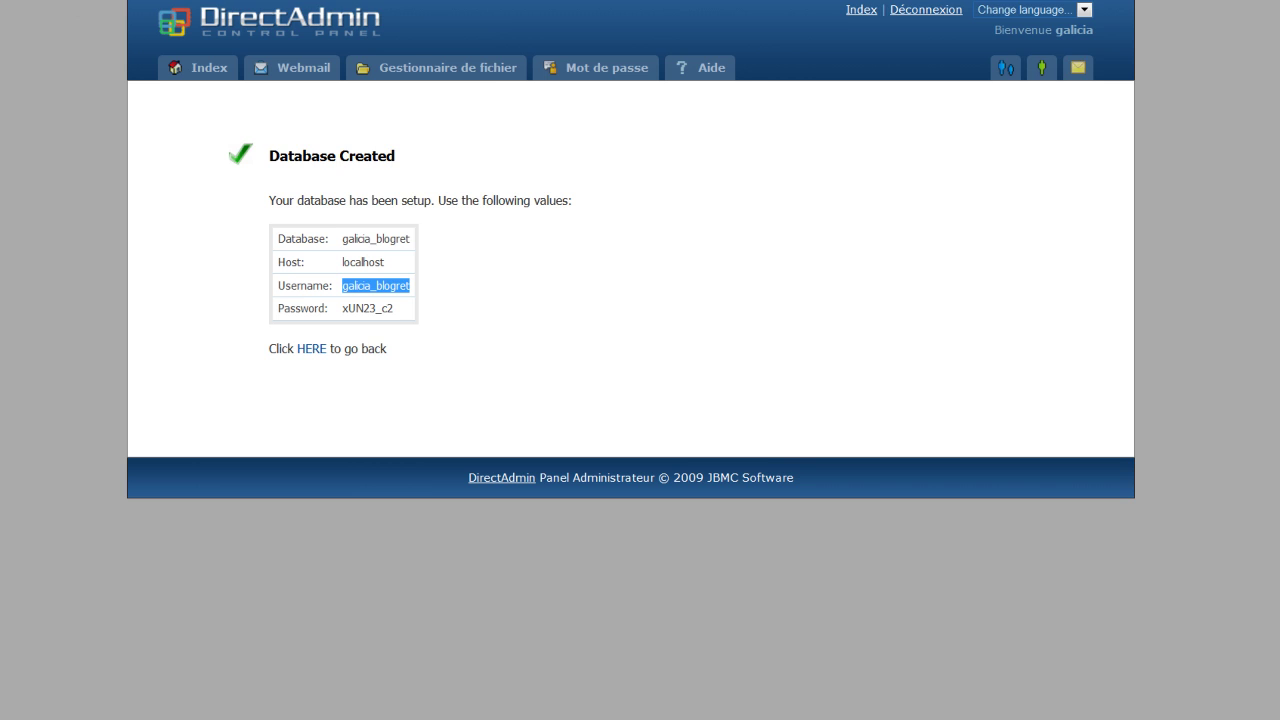
{"action": "key", "text": "ctrl+Tab"}
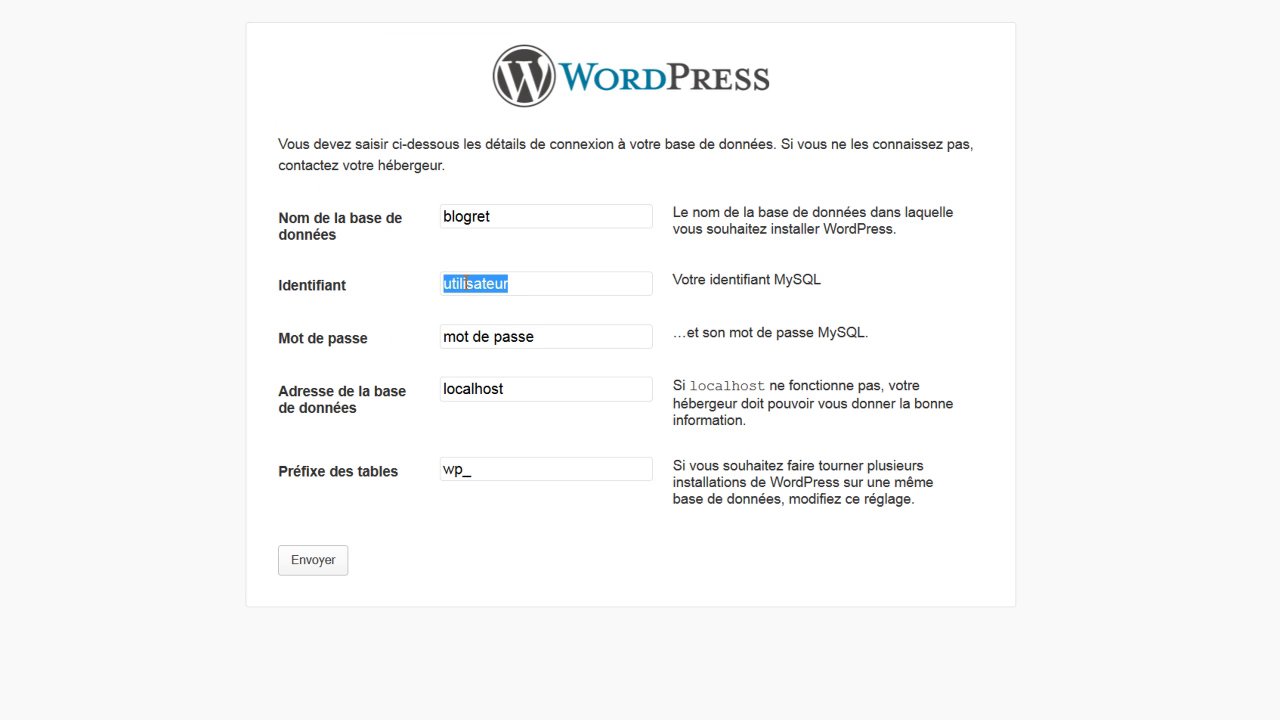
{"action": "right_click", "coordinate": [467, 290]}
{"action": "left_click", "coordinate": [490, 361]}
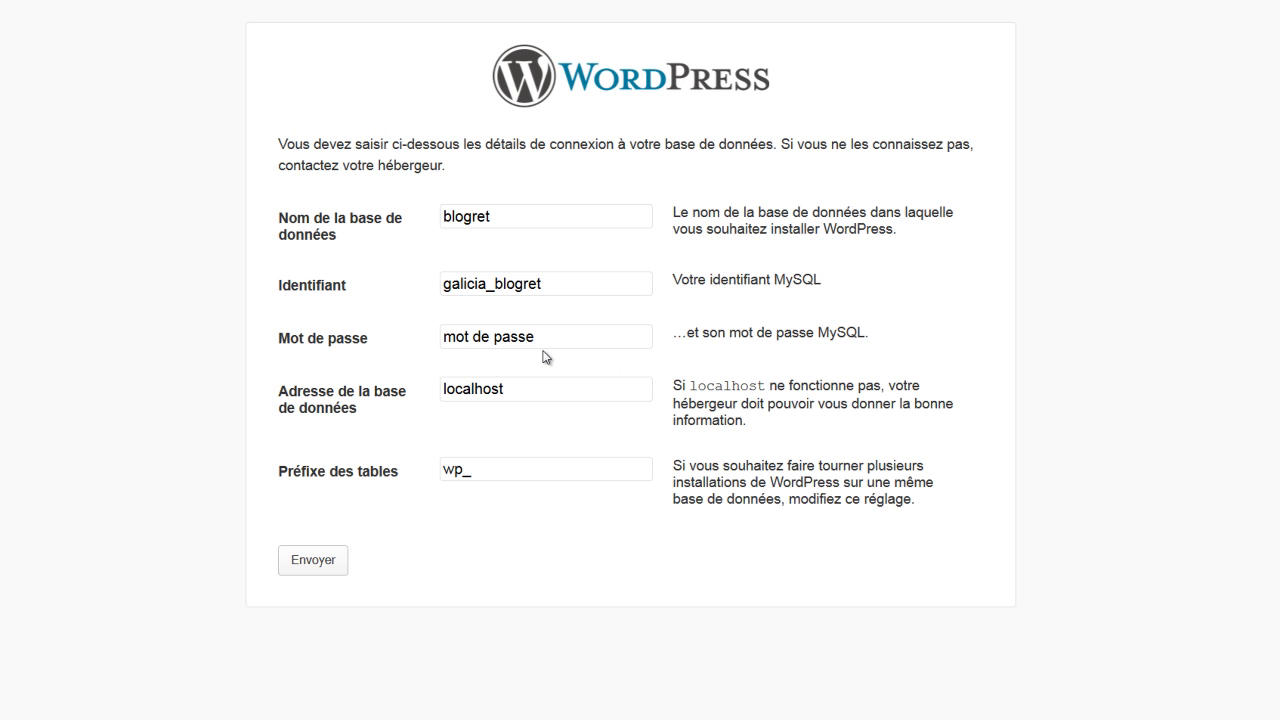
Replace the placeholder password with the generated database password
{"action": "left_click_drag", "start_coordinate": [545, 338], "coordinate": [408, 340]}
{"action": "key", "text": "ctrl+Tab"}
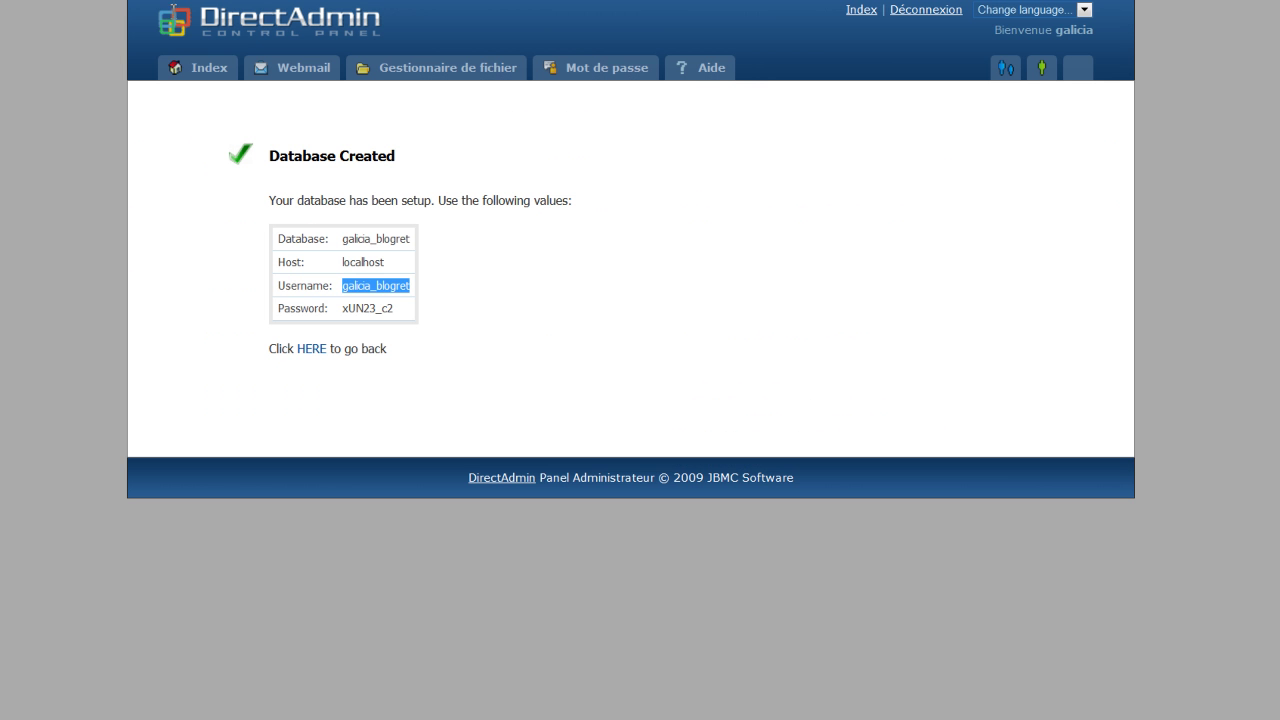
{"action": "double_click", "coordinate": [379, 308]}
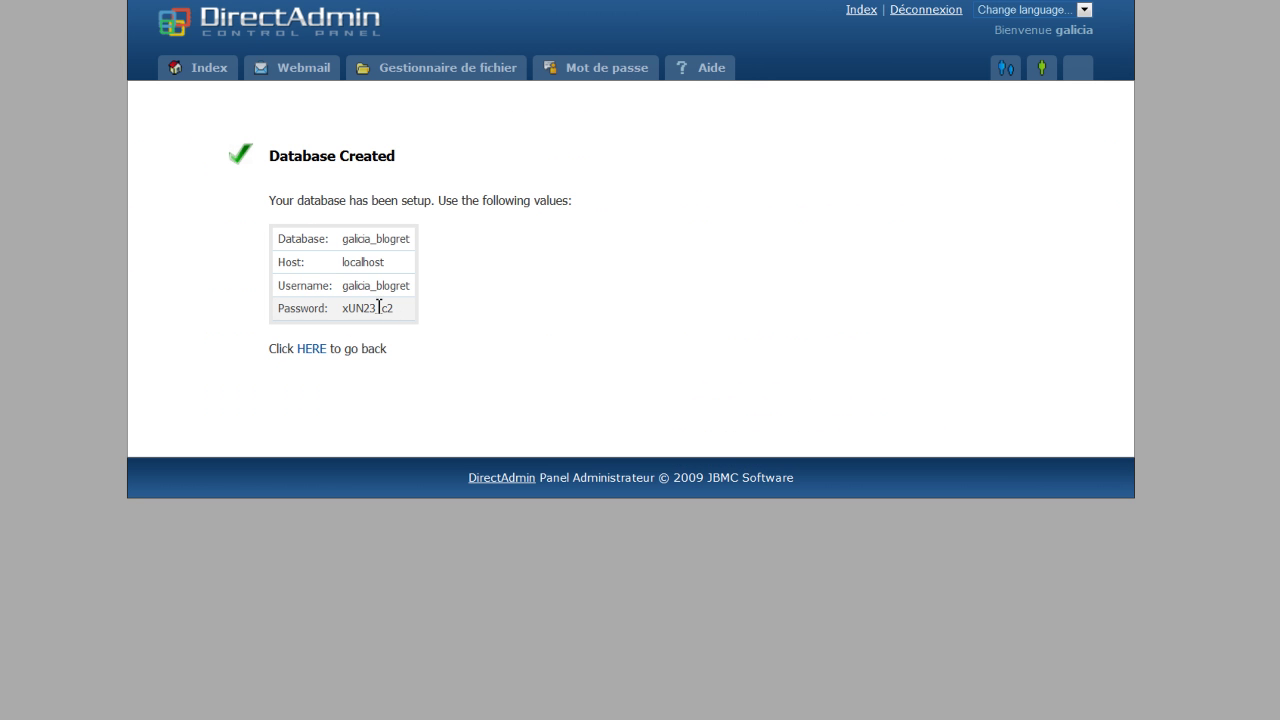
{"action": "left_click_drag", "start_coordinate": [394, 308], "coordinate": [343, 312]}
{"action": "right_click", "coordinate": [360, 312]}
{"action": "left_click", "coordinate": [400, 343]}
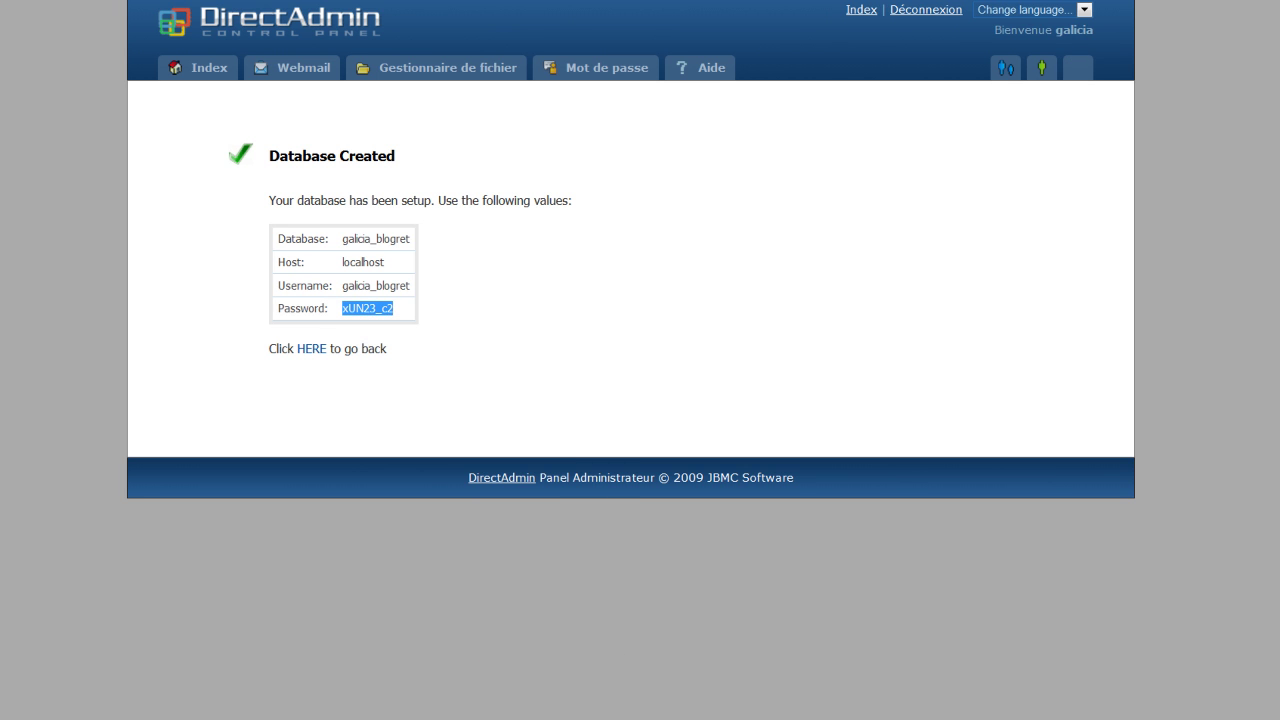
{"action": "key", "text": "ctrl+Tab"}
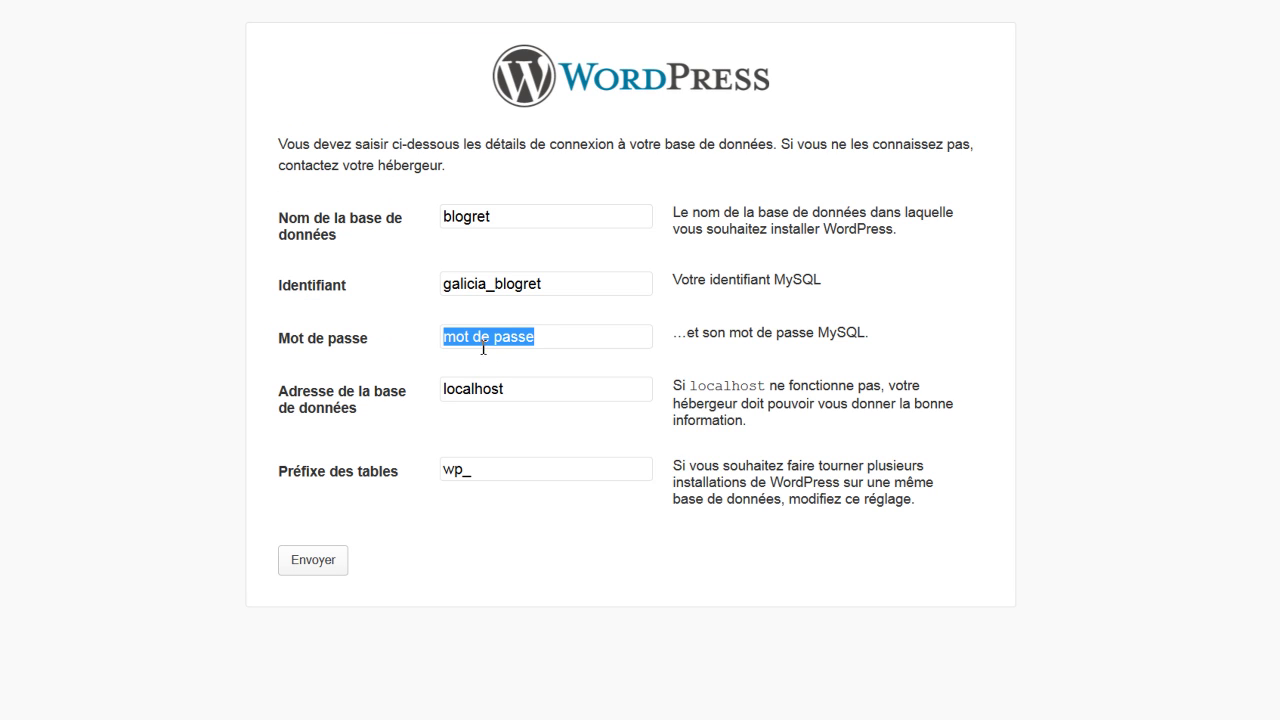
{"action": "right_click", "coordinate": [483, 348]}
{"action": "left_click", "coordinate": [518, 422]}
Complete the prefixed database name and submit the connection details
{"action": "key", "text": "shift+Tab"}
{"action": "key", "text": "shift+Tab"}
{"action": "key", "text": "ctrl+v"}
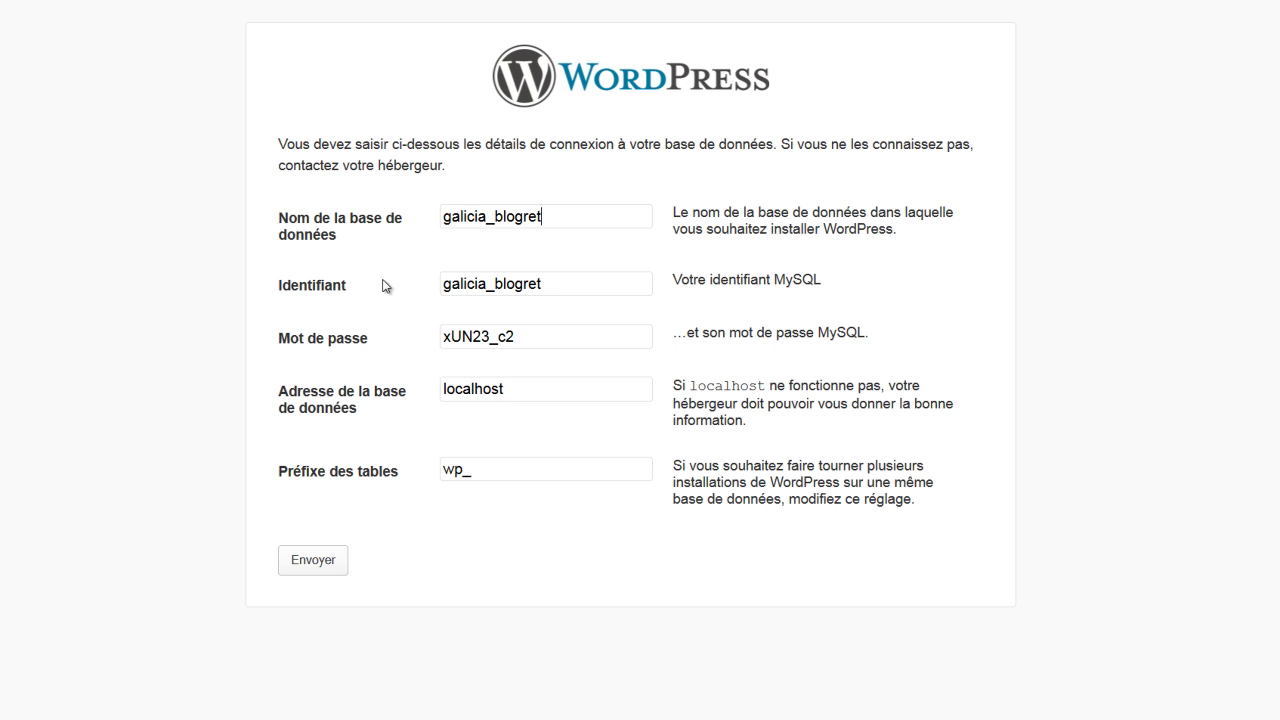
{"action": "left_click", "coordinate": [306, 570]}
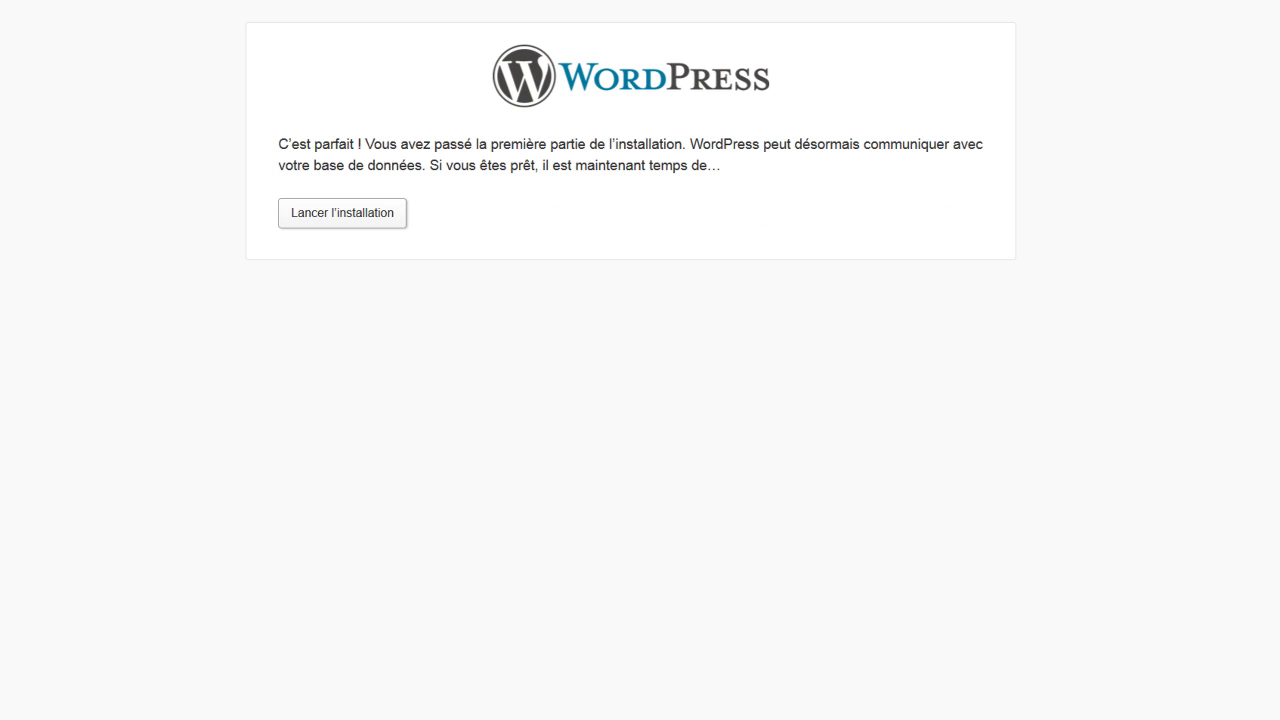
Launch the installation and enter the site title 'Créer un blog à la retraite'
{"action": "left_click", "coordinate": [342, 213]}
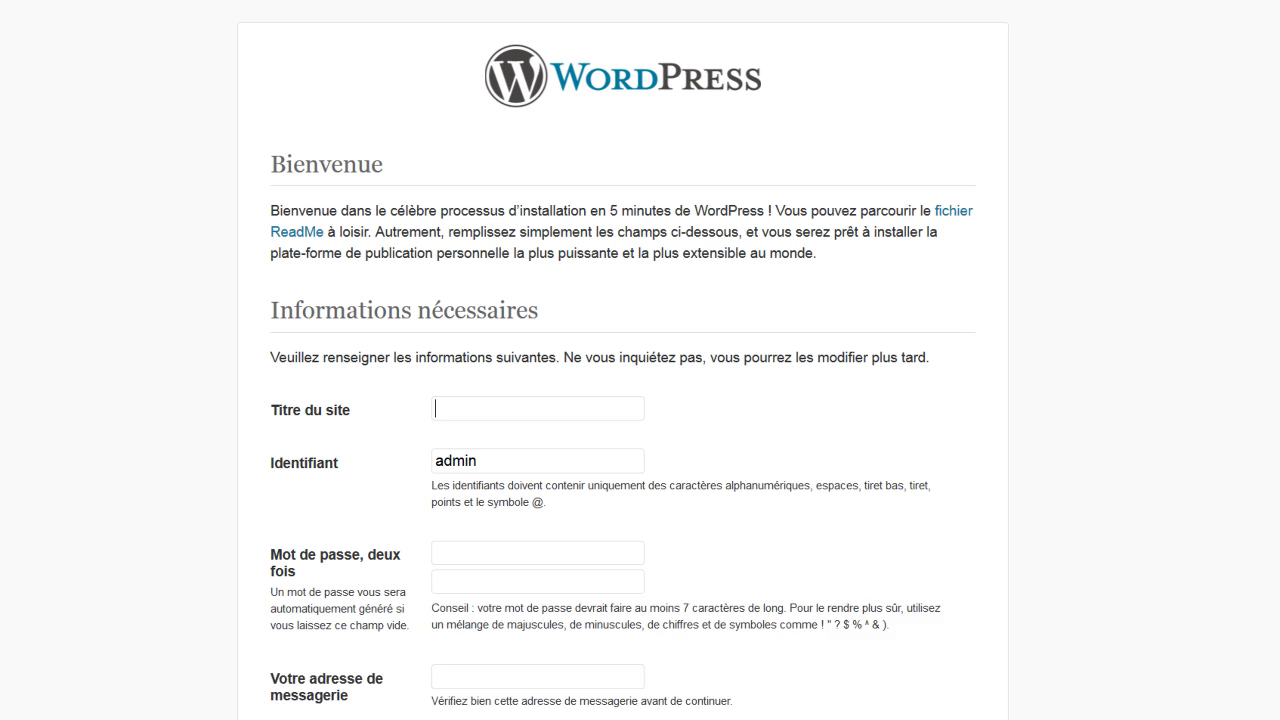
{"action": "left_click", "coordinate": [452, 415]}
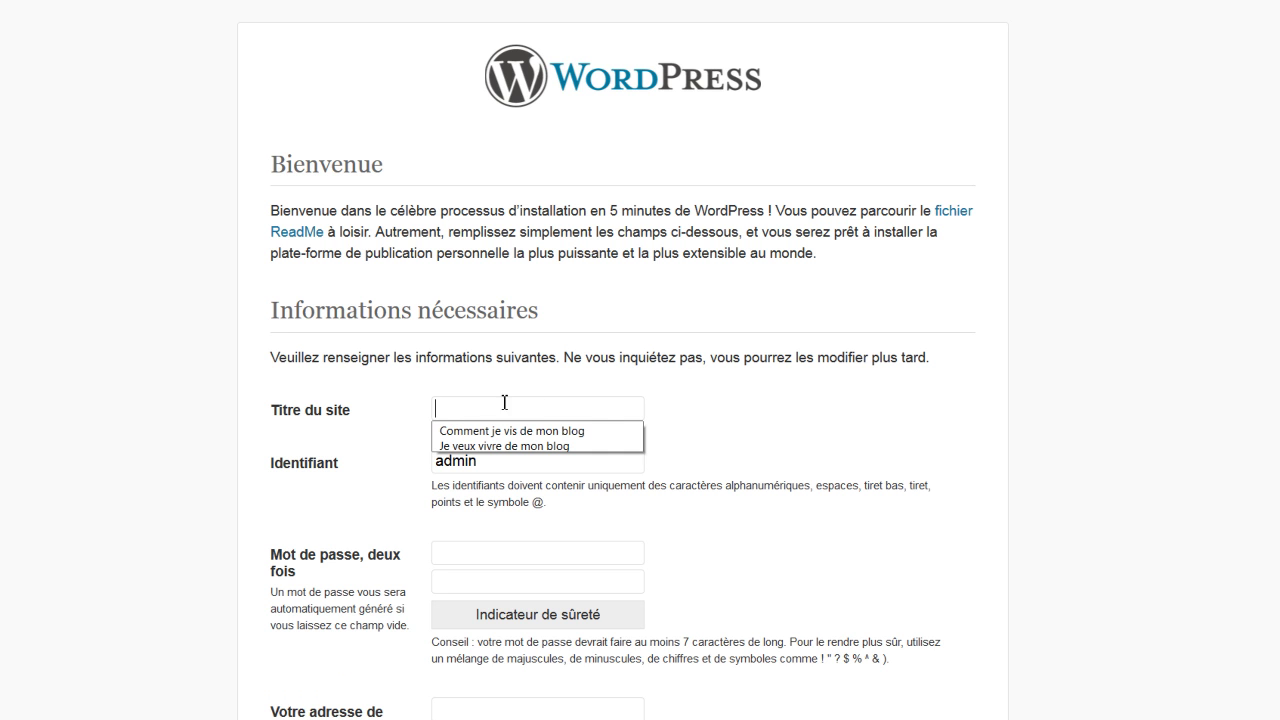
{"action": "left_click", "coordinate": [452, 404]}
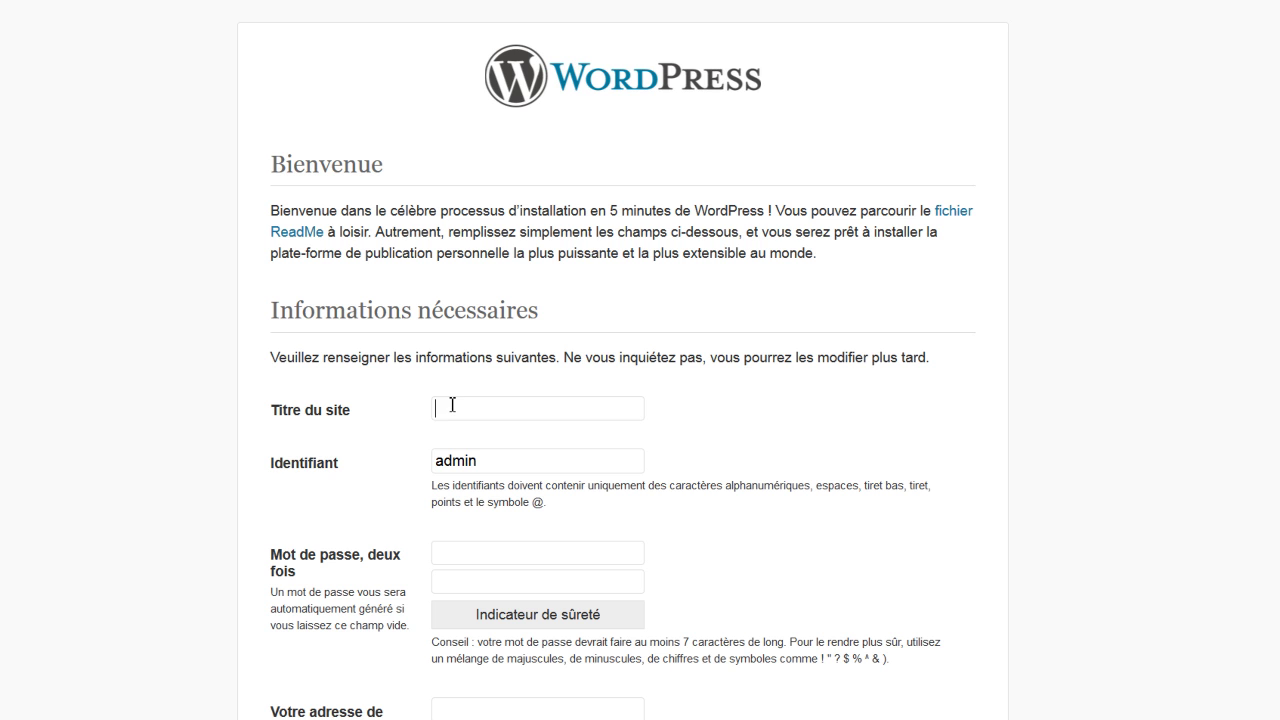
{"action": "type", "text": "Créer un blog à la retraite"}
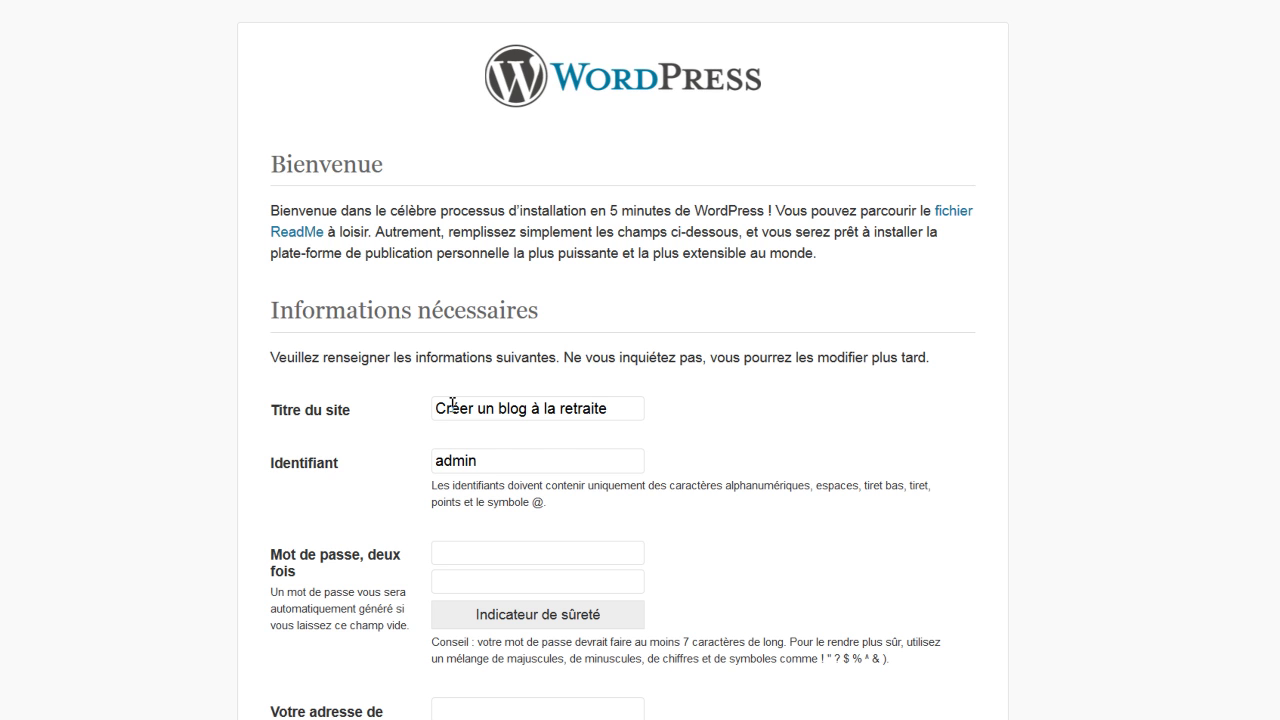
Replace the default admin username with a custom one and type the first password
{"action": "double_click", "coordinate": [479, 465]}
{"action": "key", "text": "BackSpace"}
{"action": "type", "text": "a"}
{"action": "type", "text": "bc"}
{"action": "type", "text": "123de"}
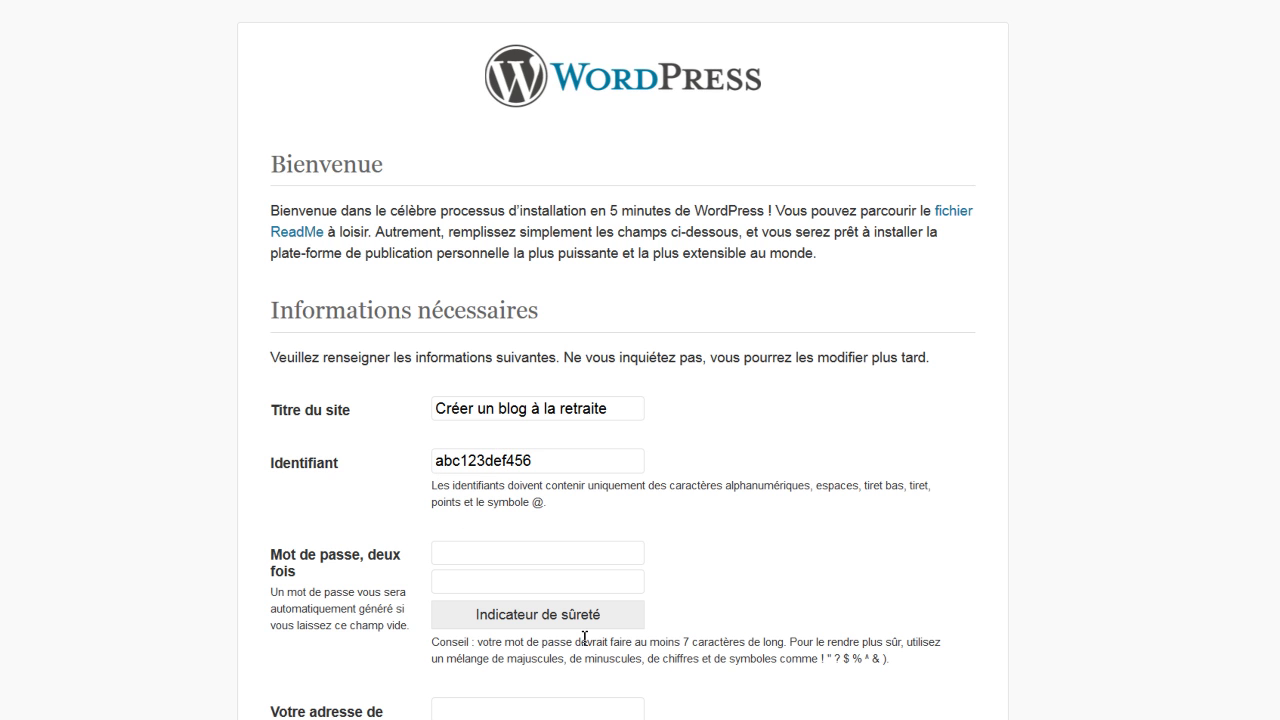
{"action": "type", "text": "ab"}
{"action": "type", "text": "cd"}
{"action": "type", "text": "3def"}
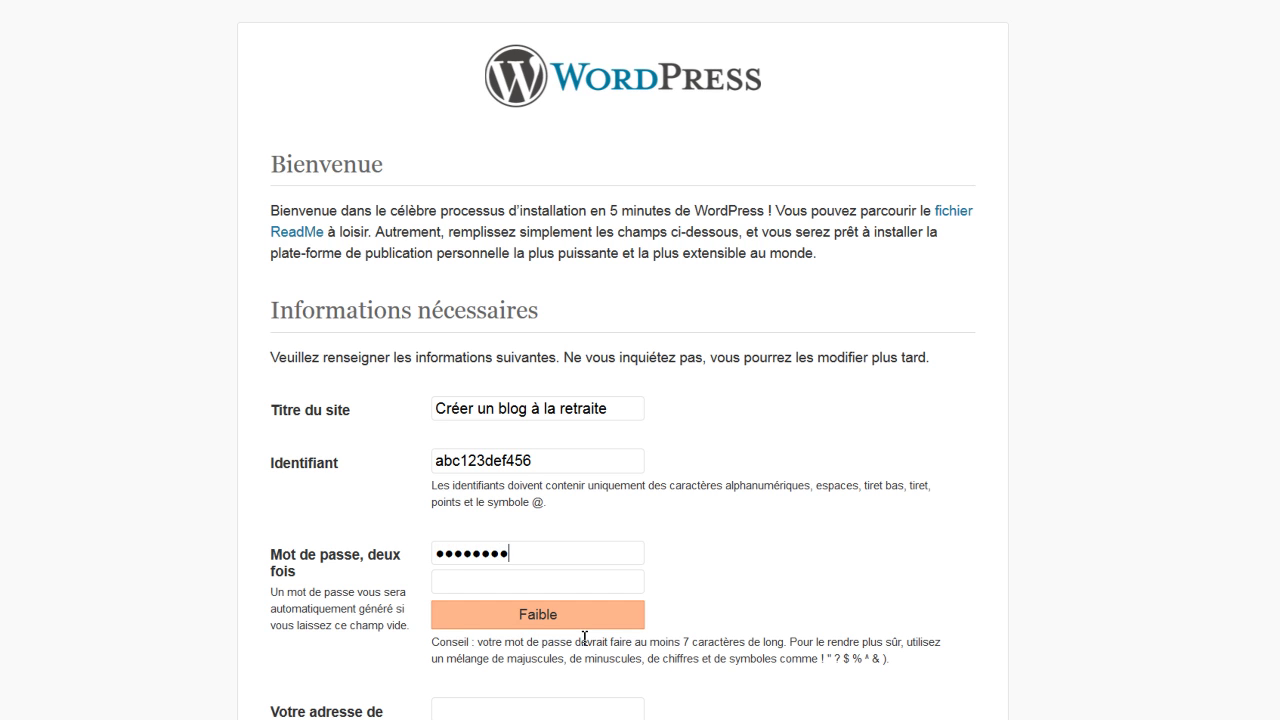
Retype the password in the confirmation field
{"action": "left_click", "coordinate": [475, 583]}
{"action": "type", "text": "abc123def"}
{"action": "scroll", "coordinate": [341, 588], "scroll_direction": "down", "scroll_amount": 1}
{"action": "scroll", "coordinate": [340, 590], "scroll_direction": "down", "scroll_amount": 3}
Fill in the admin e-mail address from the saved suggestions
{"action": "left_click", "coordinate": [461, 537]}
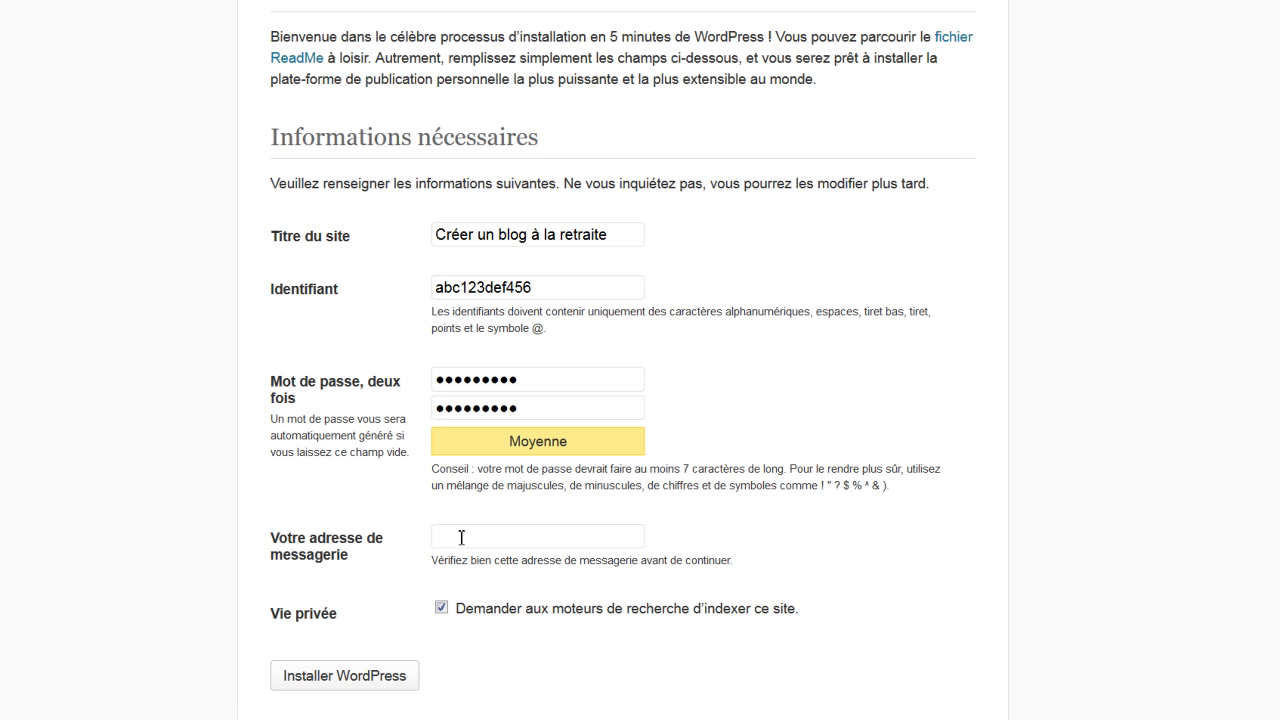
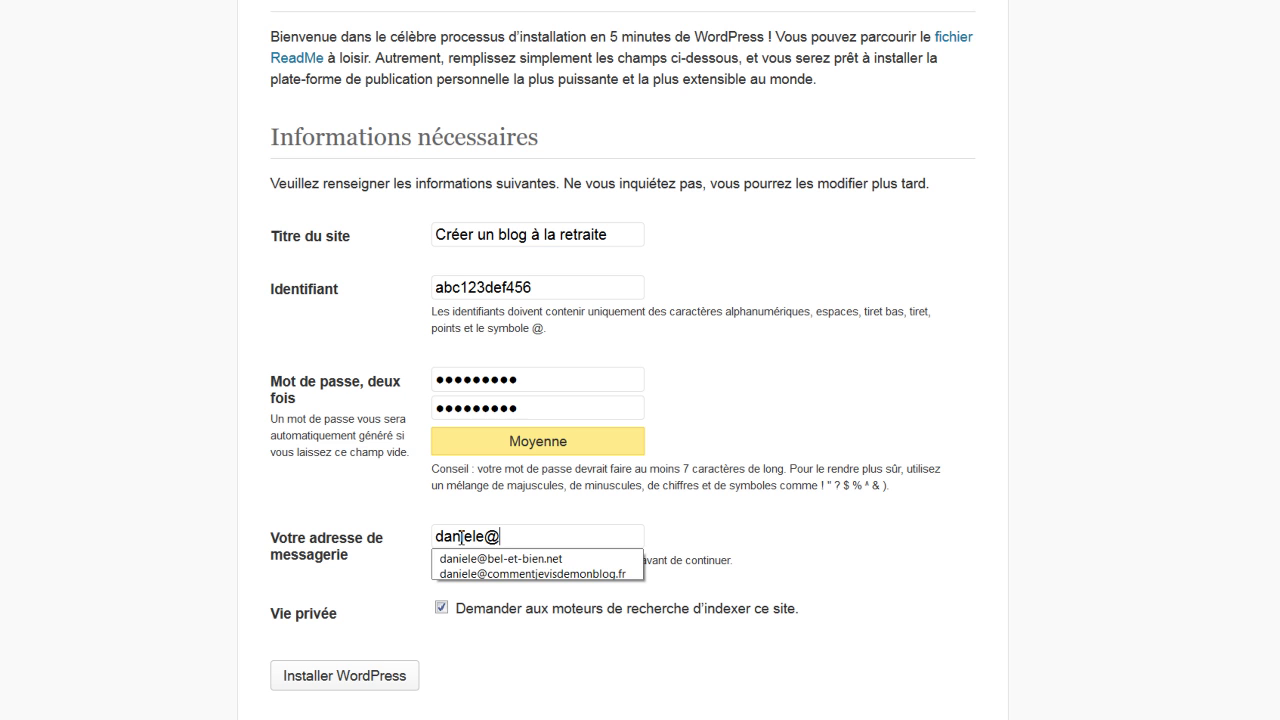
{"action": "key", "text": "Escape"}
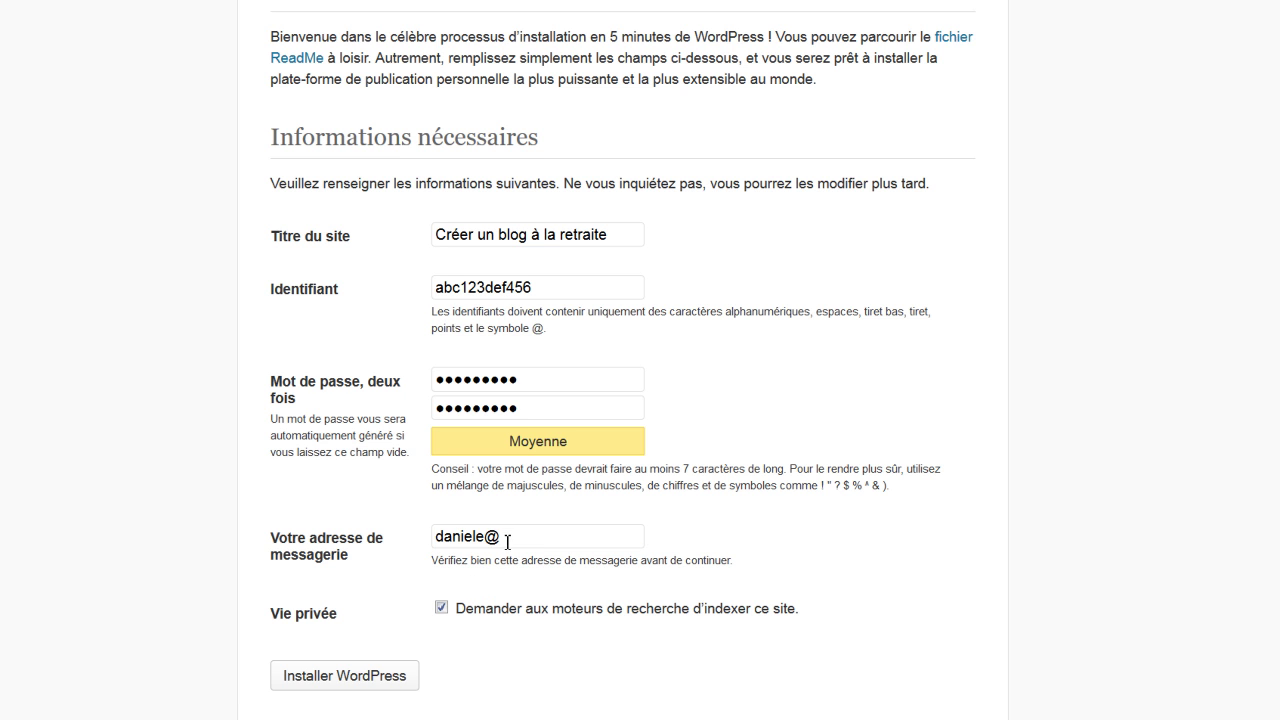
{"action": "left_click", "coordinate": [502, 546]}
{"action": "left_click", "coordinate": [522, 573]}
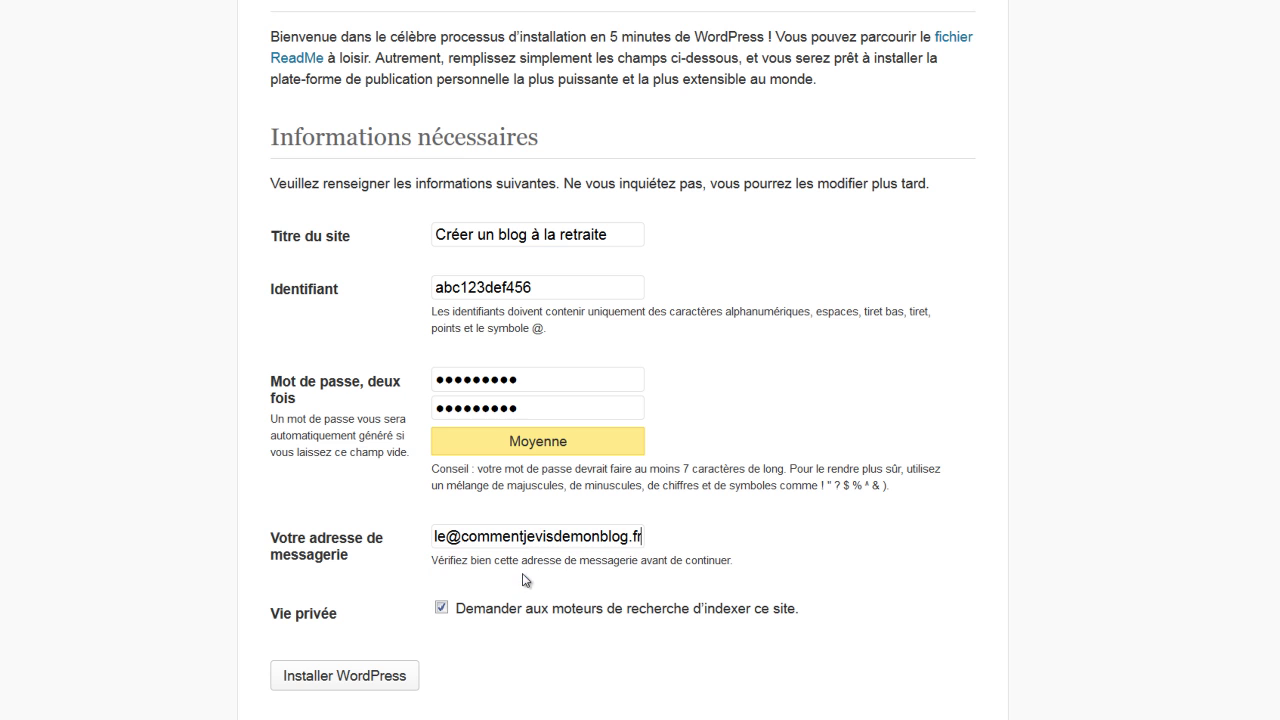
Toggle the search-engine privacy checkbox back and install WordPress
{"action": "left_click", "coordinate": [441, 606]}
{"action": "left_click", "coordinate": [441, 606]}
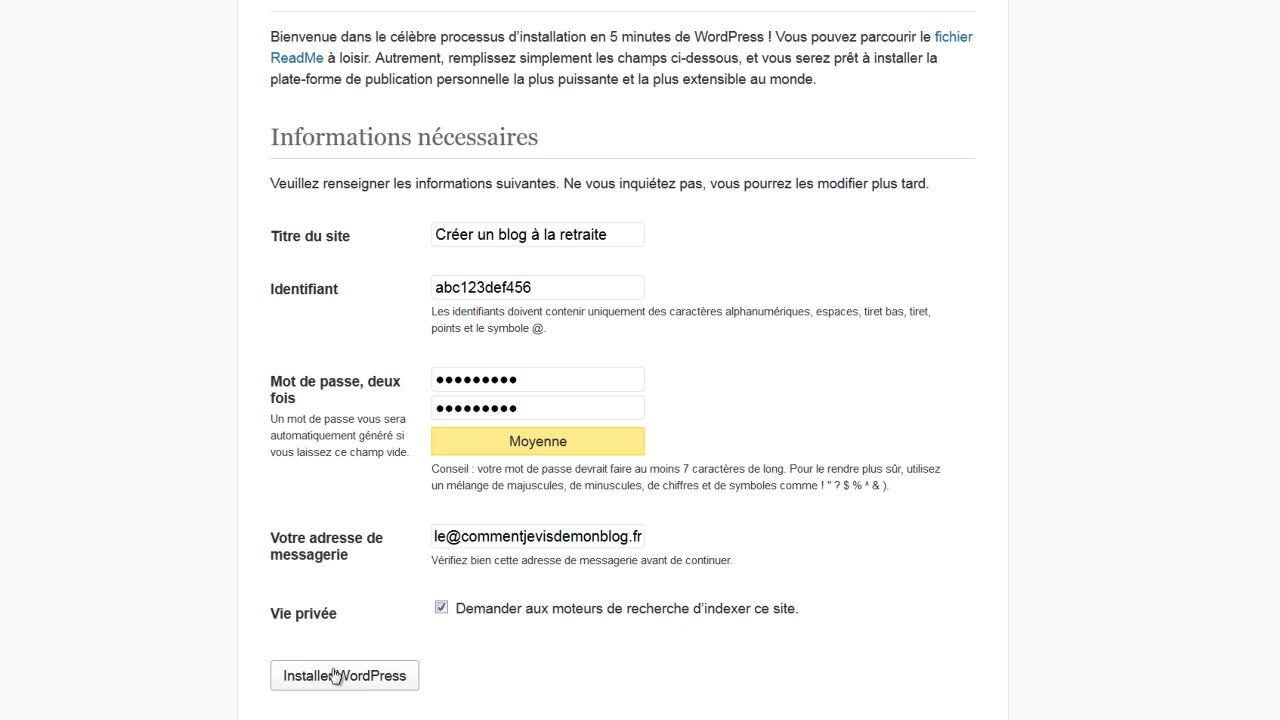
{"action": "left_click", "coordinate": [441, 607]}
Dismiss the save-password prompt, copy the new admin username, and go to the login page
{"action": "left_click", "coordinate": [350, 683]}
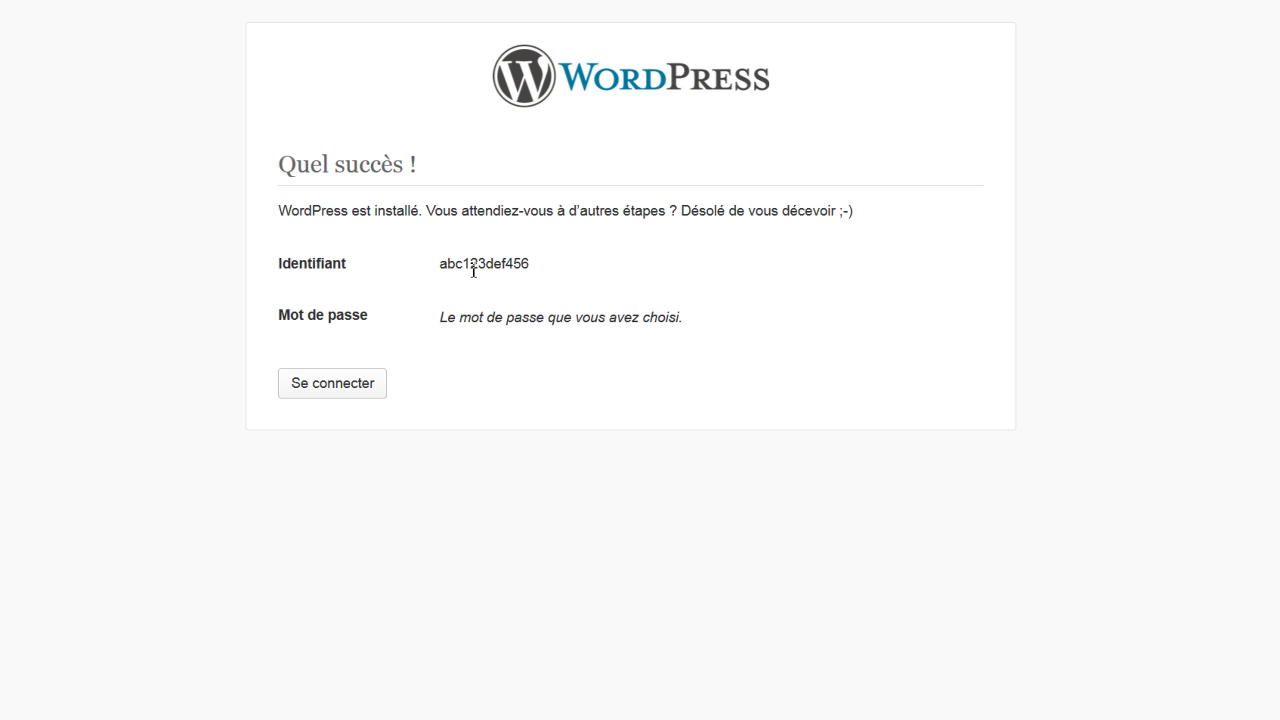
{"action": "double_click", "coordinate": [471, 266]}
{"action": "right_click", "coordinate": [477, 267]}
{"action": "left_click", "coordinate": [516, 299]}
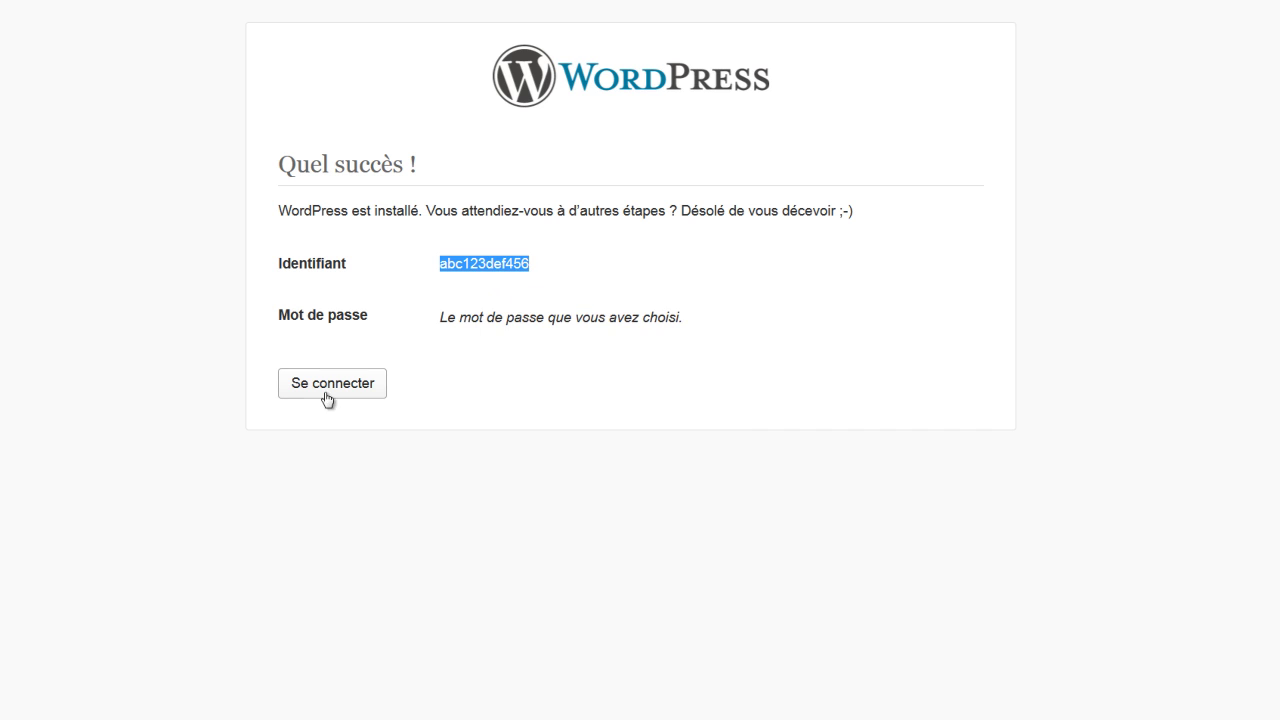
{"action": "left_click", "coordinate": [330, 386]}
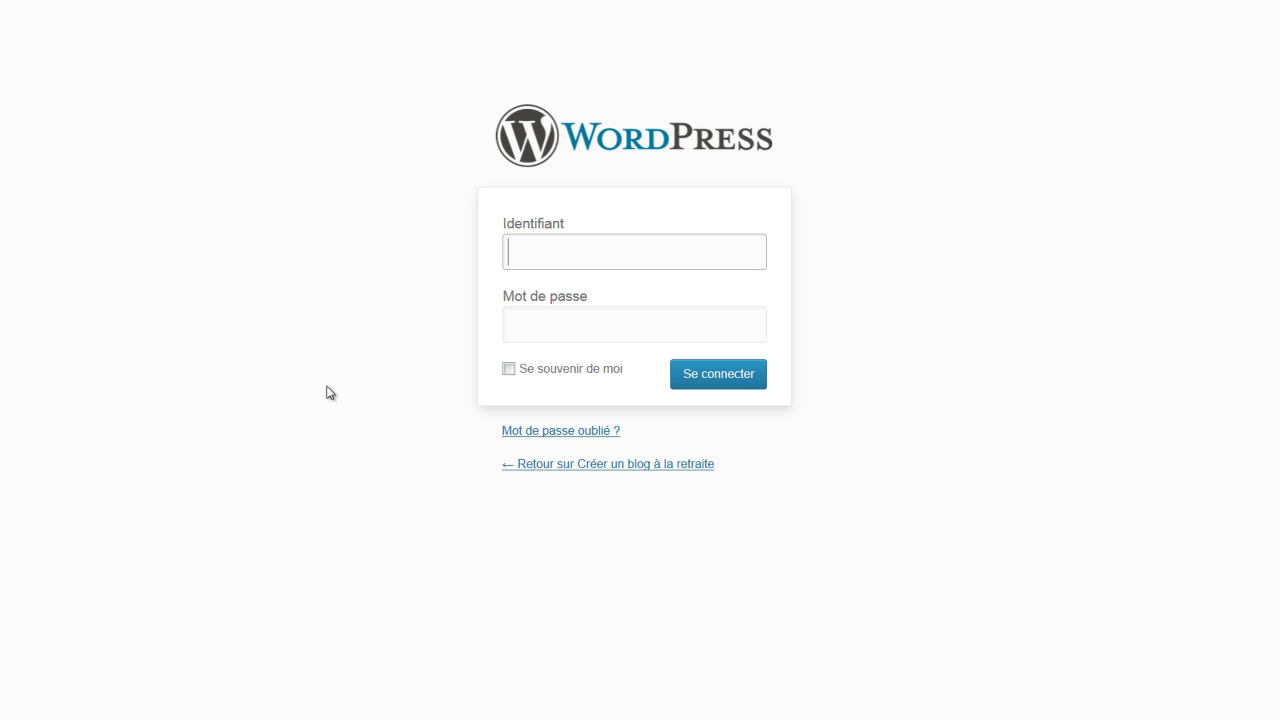
Log in with the pasted admin username and its password, with Se souvenir de moi ticked
{"action": "right_click", "coordinate": [524, 244]}
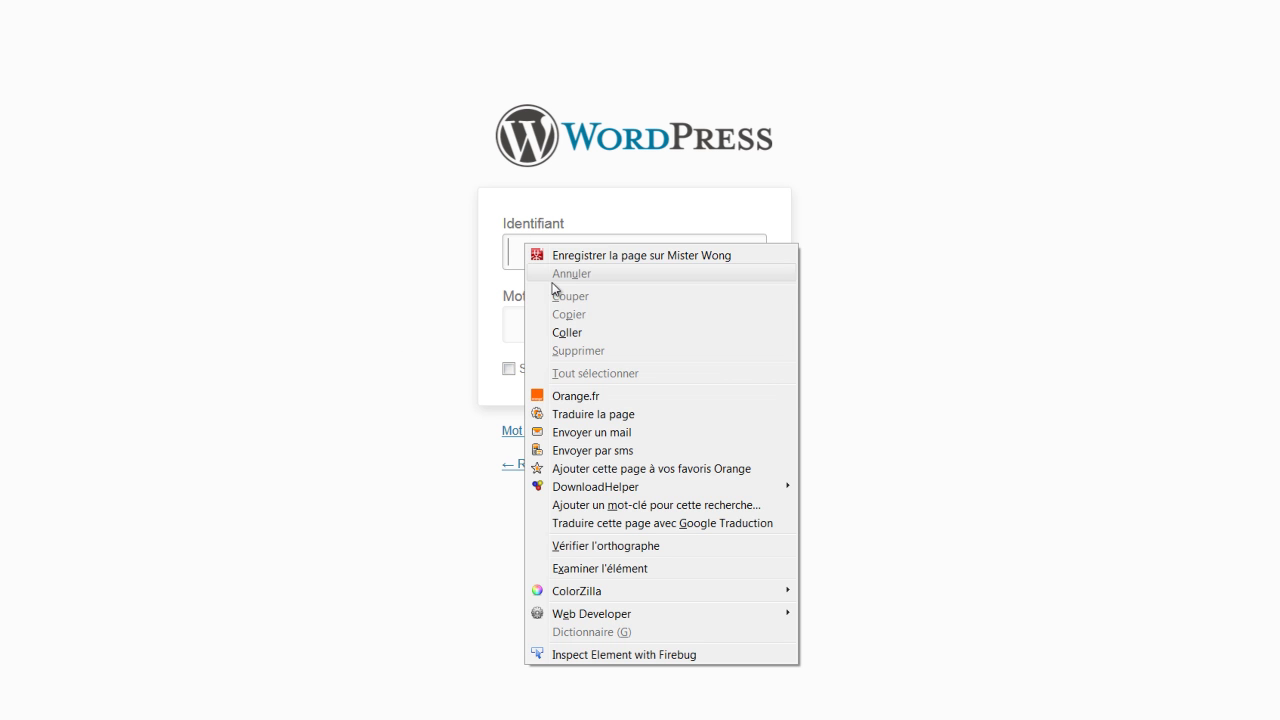
{"action": "left_click", "coordinate": [567, 332]}
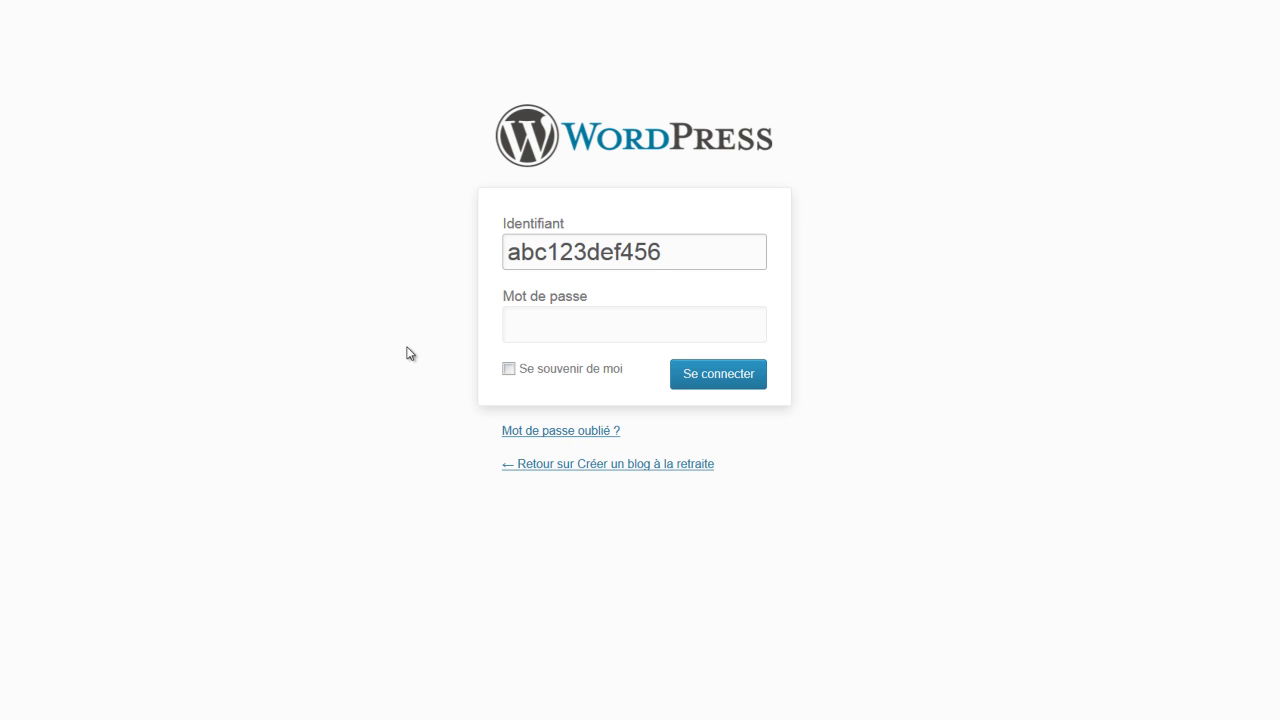
{"action": "left_click", "coordinate": [545, 324]}
{"action": "type", "text": "•••••••••"}
{"action": "left_click", "coordinate": [505, 370]}
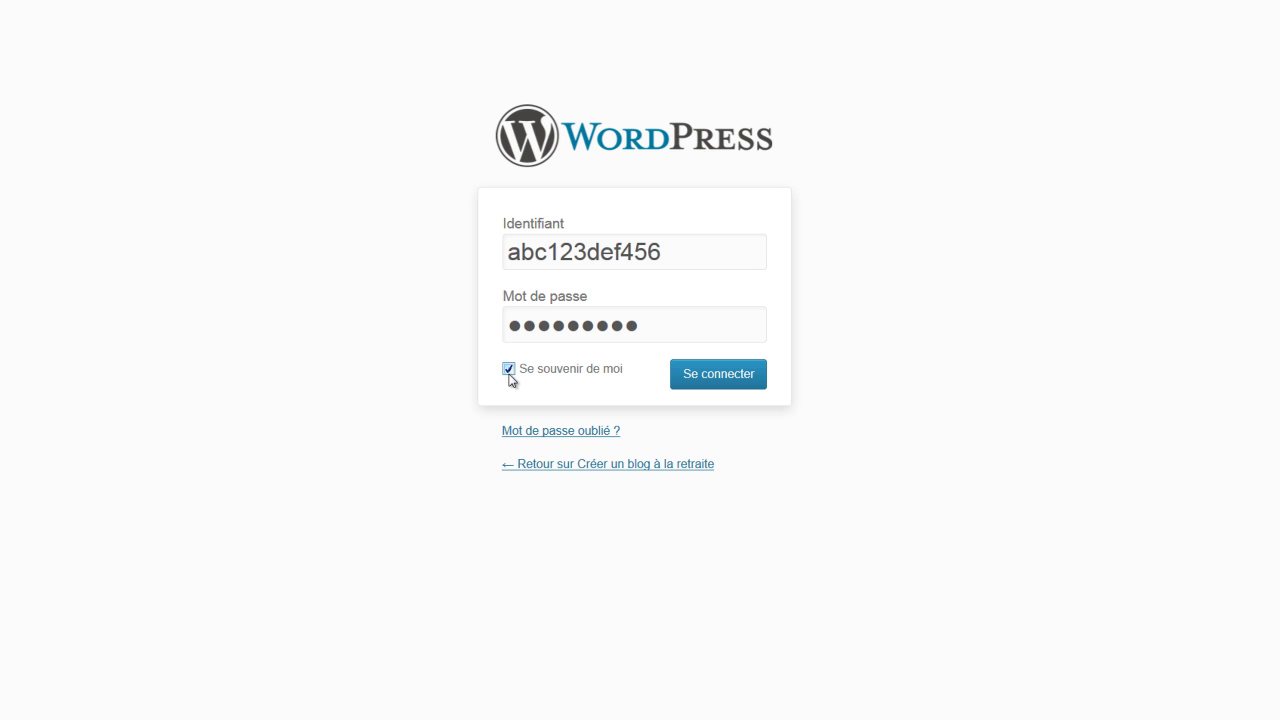
{"action": "left_click", "coordinate": [724, 381]}
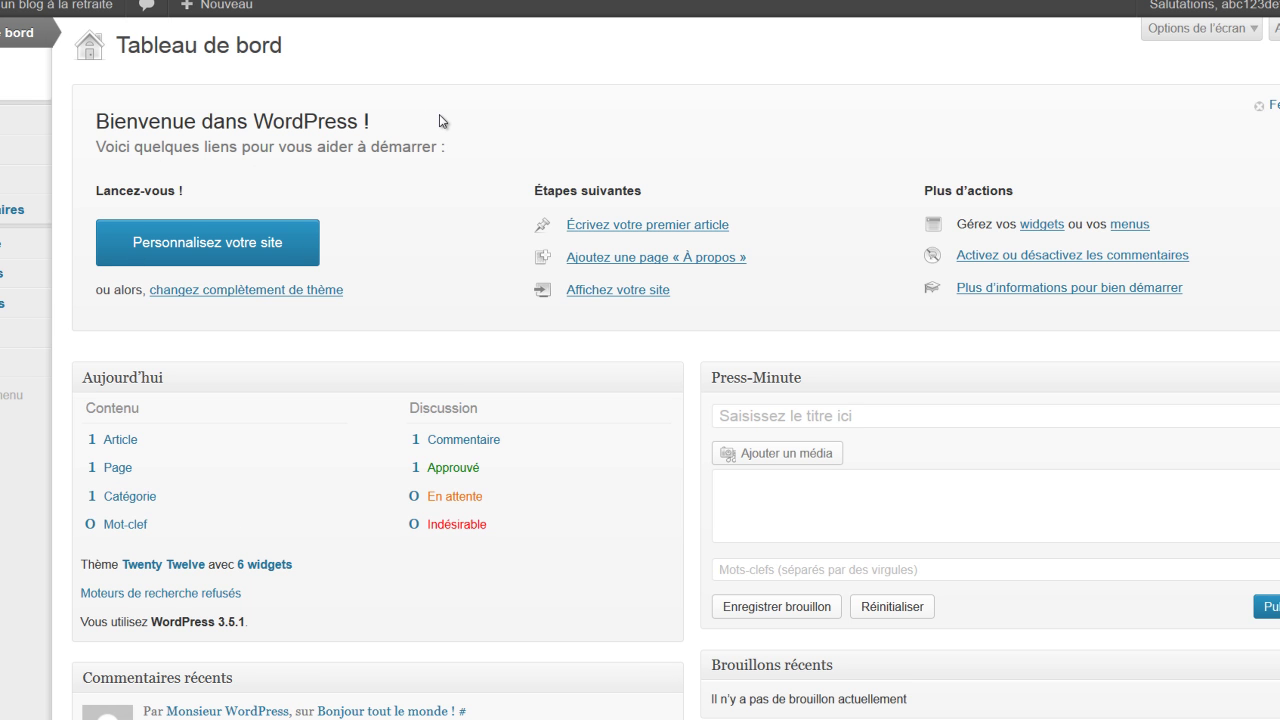
Open the public front page of 'Créer un blog à la retraite' from the admin bar's site menu
{"action": "mouse_move", "coordinate": [20, 10]}
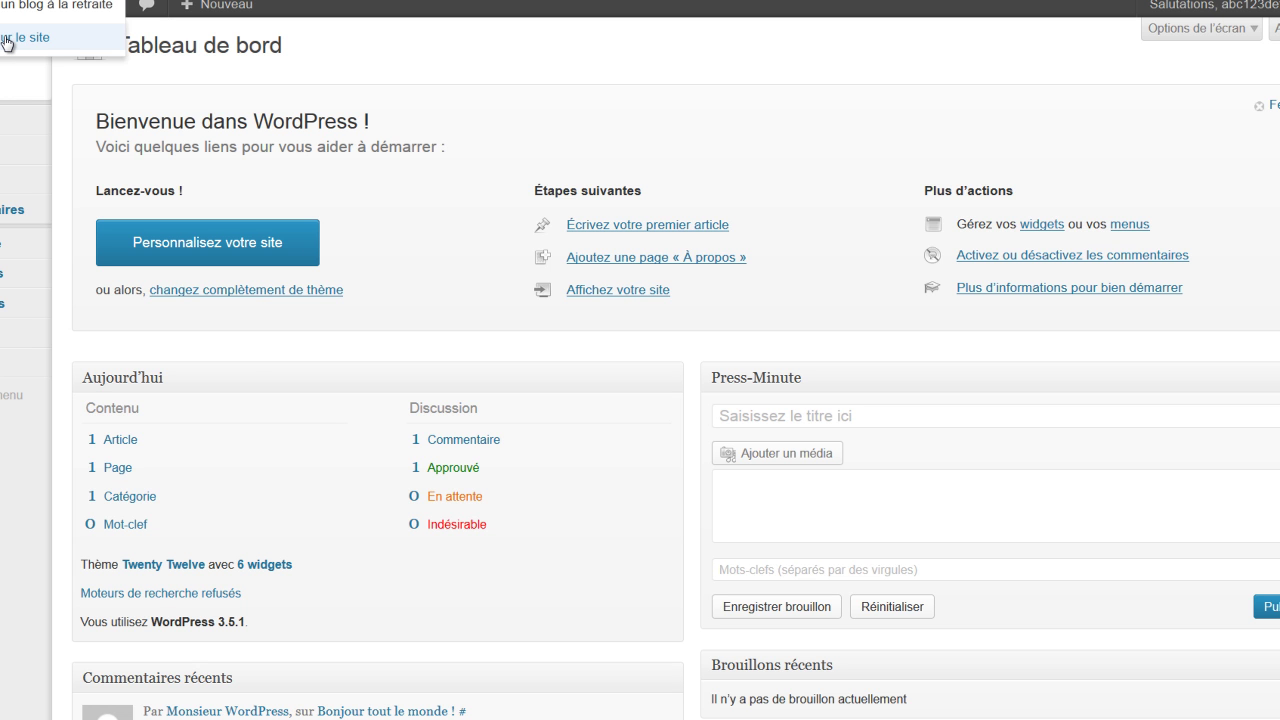
{"action": "left_click", "coordinate": [7, 43]}
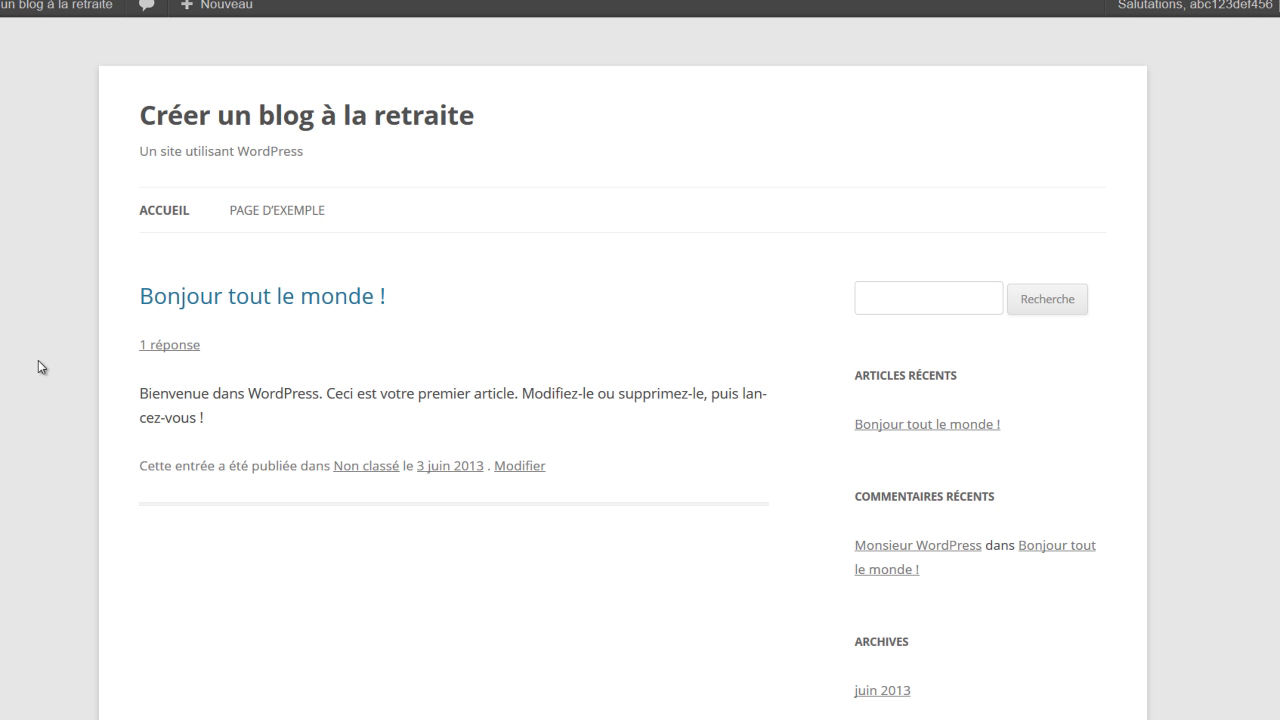